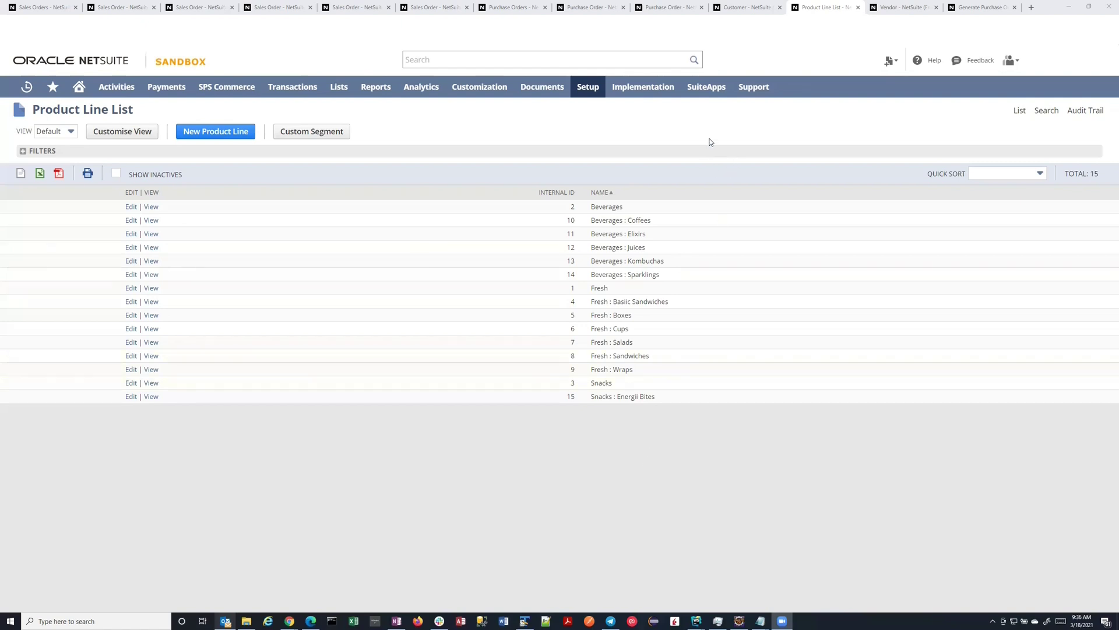
Step: Check OnRoute - Trenton South's vendor preferences 55 (Goods pickup from RT Fresh Prepared Foods) and 56 (delivery via Erb)
{"action": "left_click", "coordinate": [754, 9]}
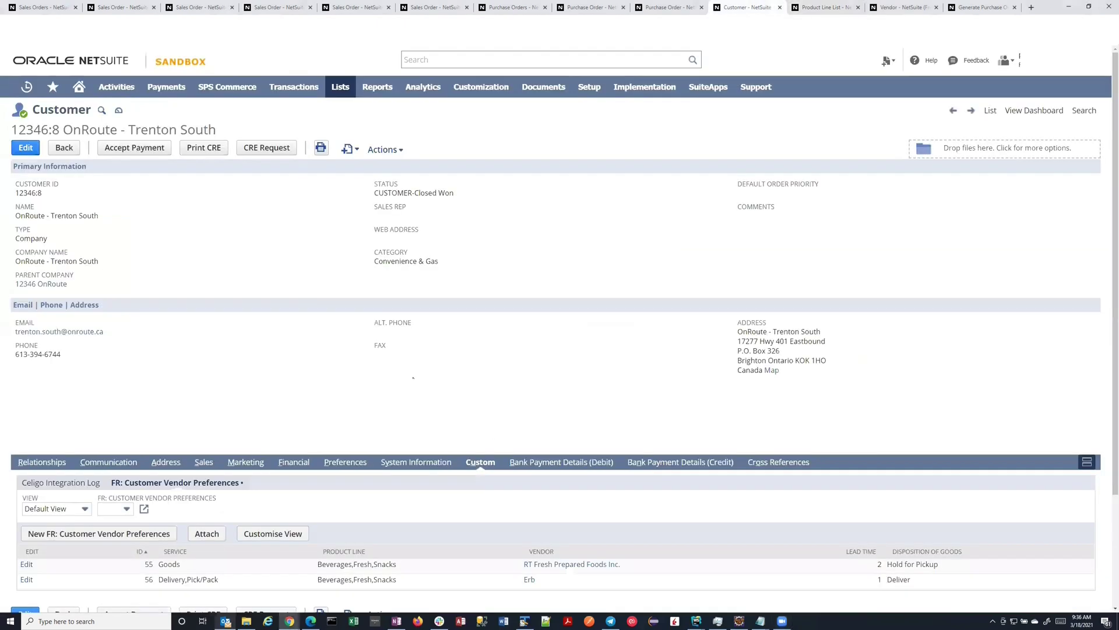
{"action": "scroll", "coordinate": [473, 487], "scroll_direction": "down", "scroll_amount": 1}
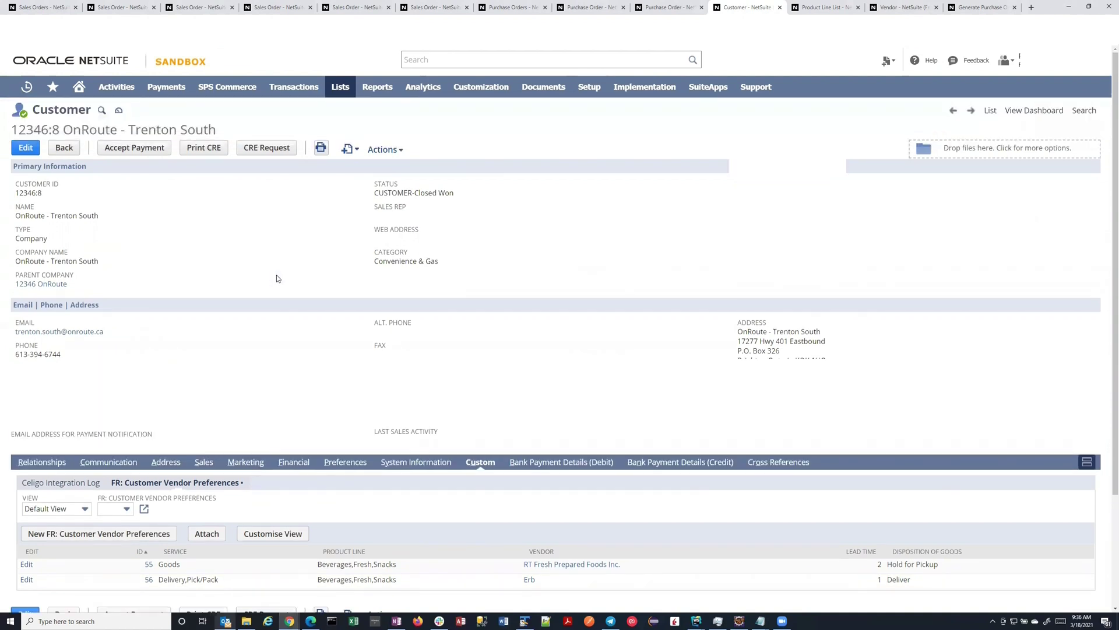
{"action": "scroll", "coordinate": [278, 279], "scroll_direction": "down", "scroll_amount": 2}
{"action": "scroll", "coordinate": [523, 555], "scroll_direction": "up", "scroll_amount": 1}
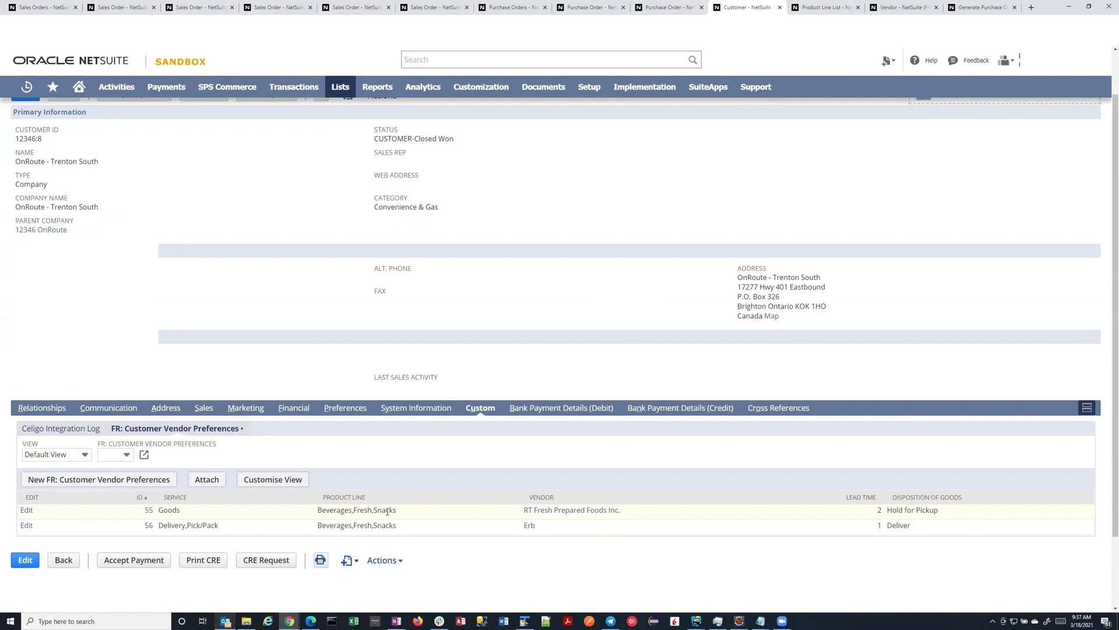
Step: Scroll the vendor record to its preferences: OnRoute locations, Goods, Hold for Pickup, lead time 2
{"action": "scroll", "coordinate": [251, 241], "scroll_direction": "up", "scroll_amount": 1}
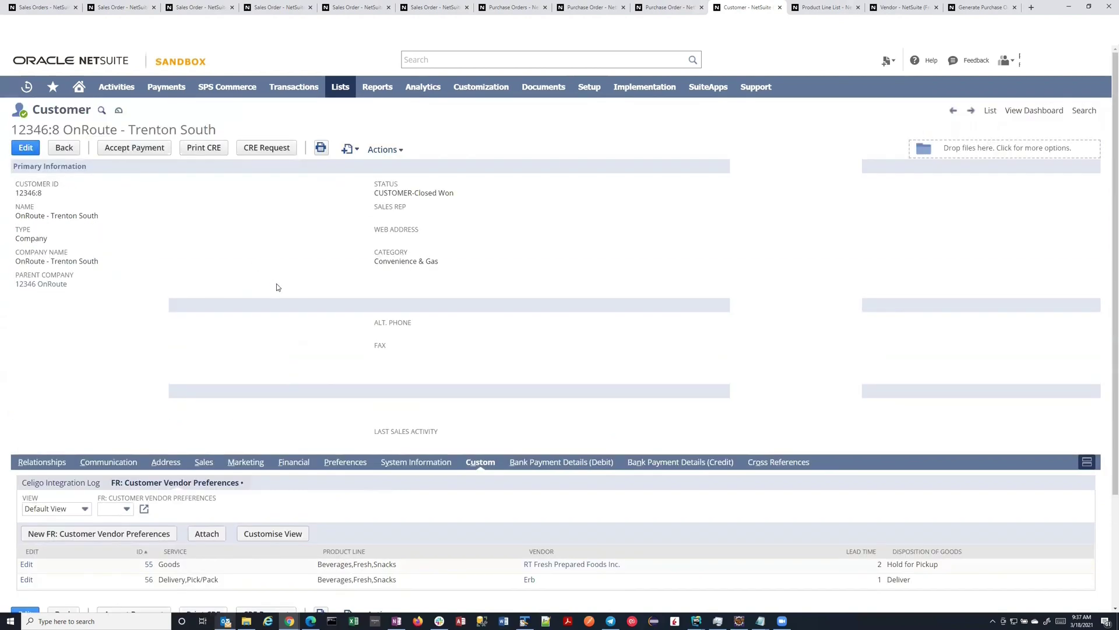
{"action": "scroll", "coordinate": [276, 283], "scroll_direction": "down", "scroll_amount": 3}
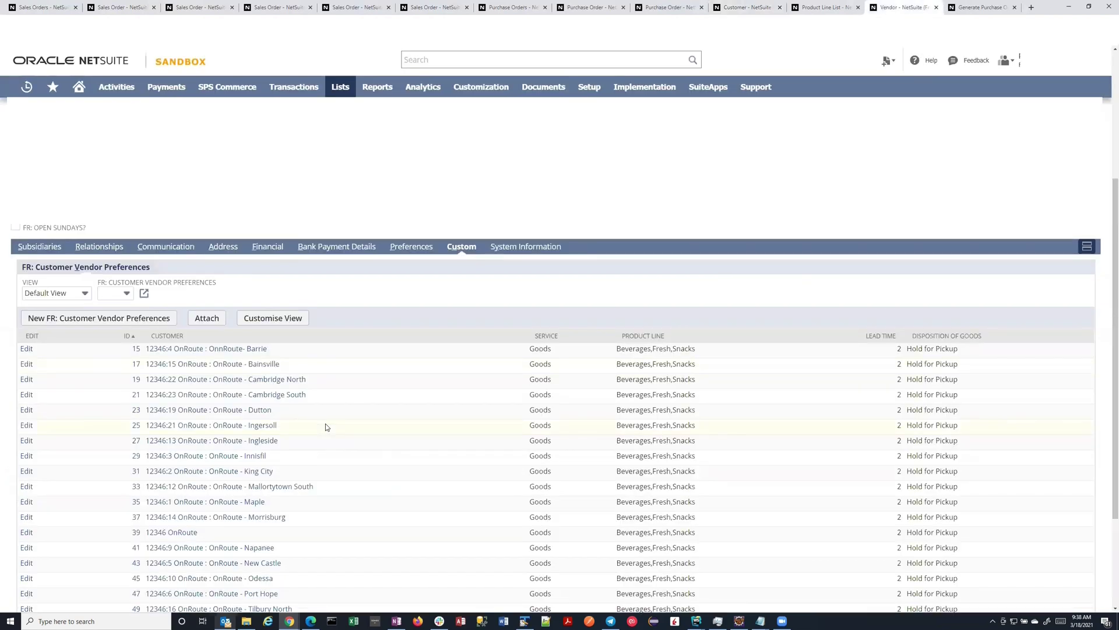
{"action": "scroll", "coordinate": [371, 375], "scroll_direction": "down", "scroll_amount": 2}
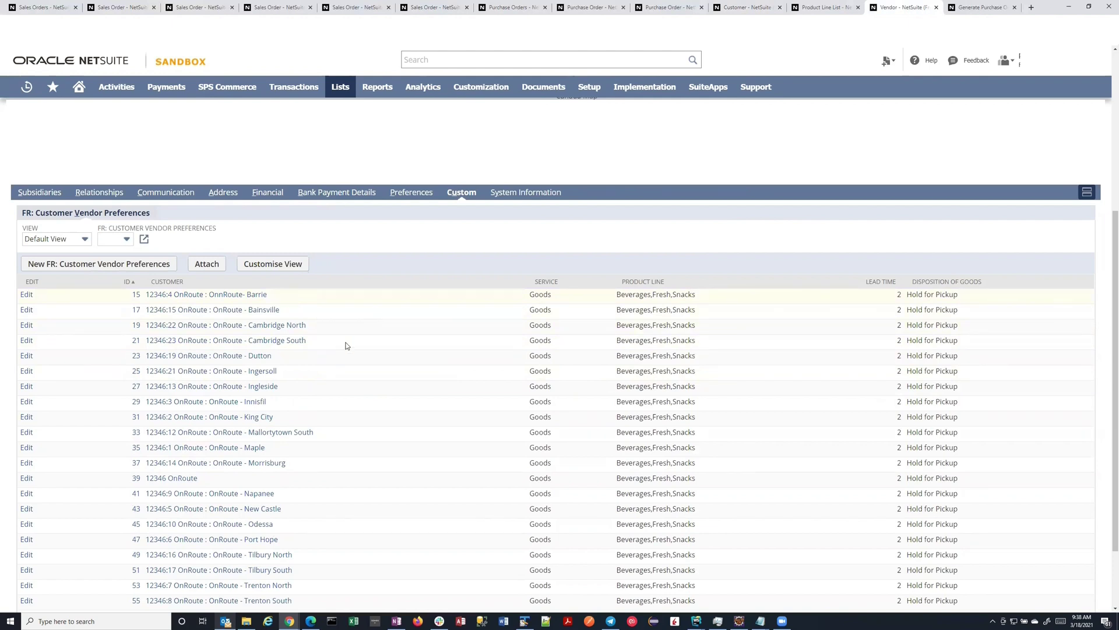
{"action": "scroll", "coordinate": [395, 483], "scroll_direction": "down", "scroll_amount": 1}
{"action": "scroll", "coordinate": [394, 483], "scroll_direction": "down", "scroll_amount": 1}
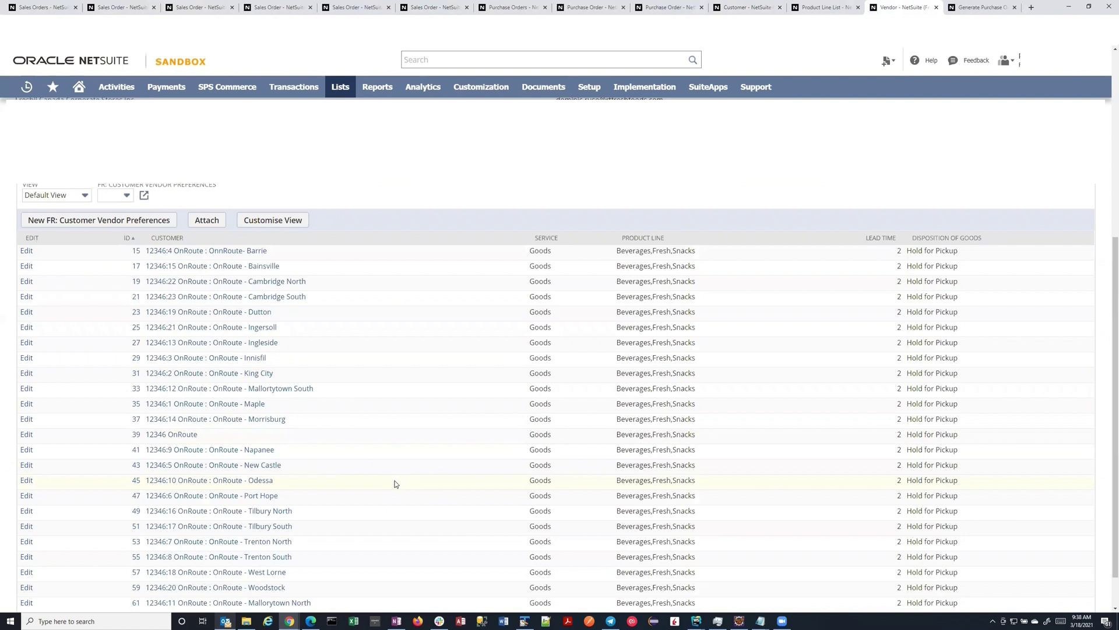
{"action": "scroll", "coordinate": [394, 484], "scroll_direction": "down", "scroll_amount": 1}
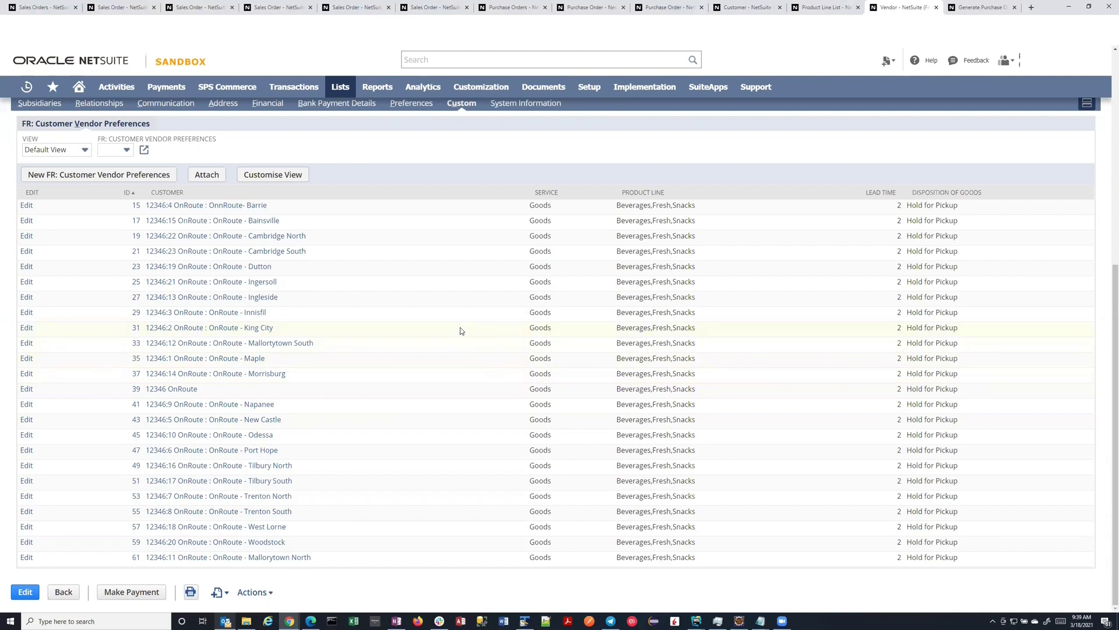
{"action": "scroll", "coordinate": [432, 287], "scroll_direction": "up", "scroll_amount": 2}
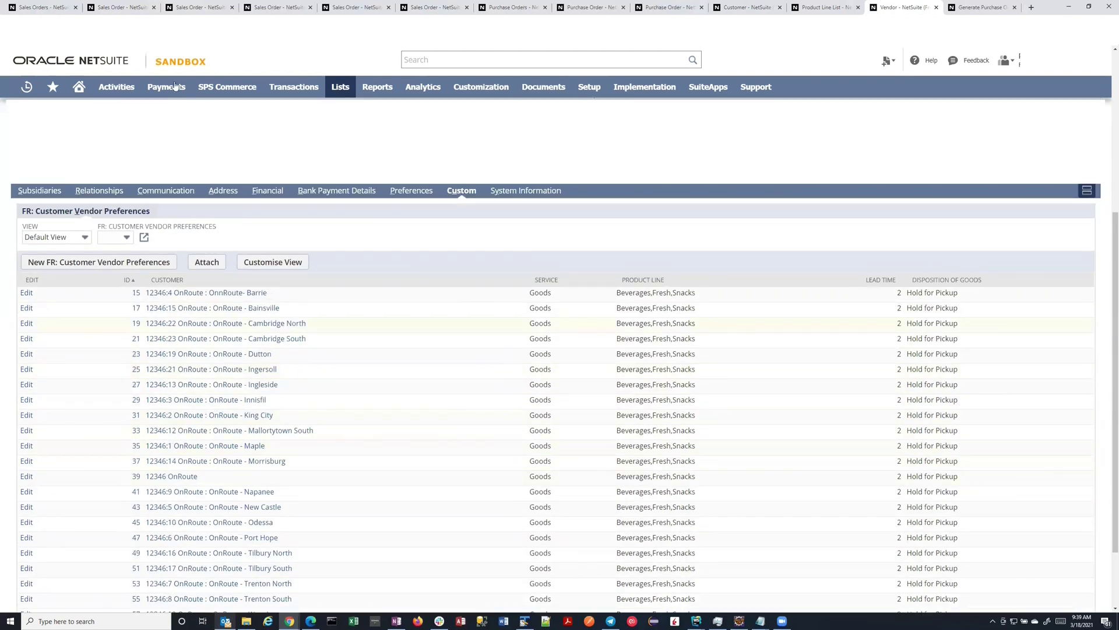
Step: Review the sales order's item vendor and product line columns, then move to SO146
{"action": "left_click", "coordinate": [129, 7]}
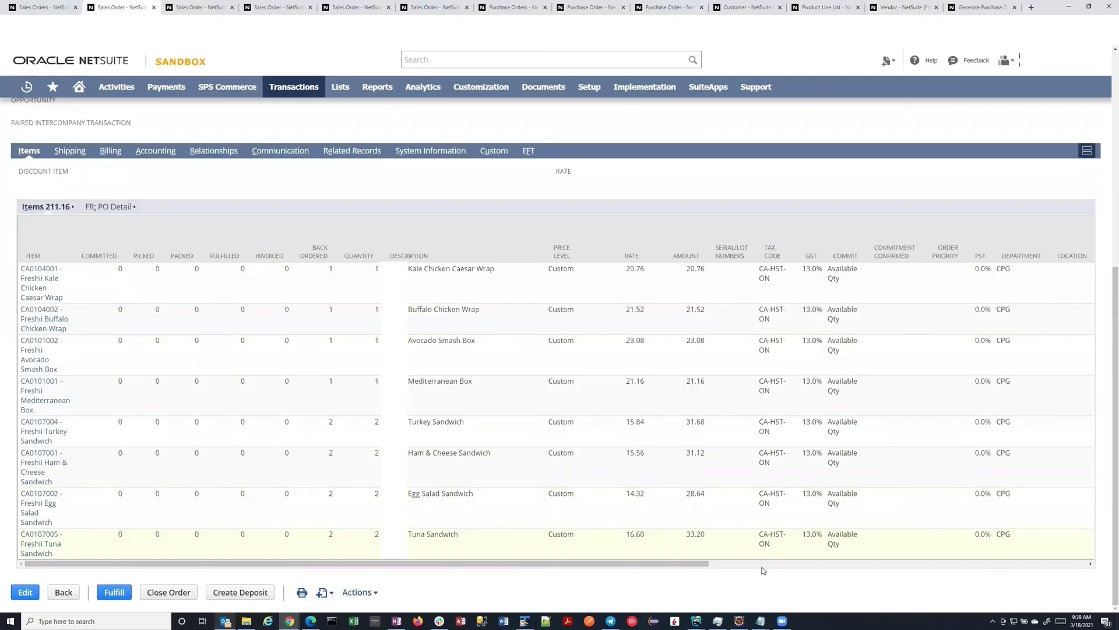
{"action": "left_click", "coordinate": [767, 565]}
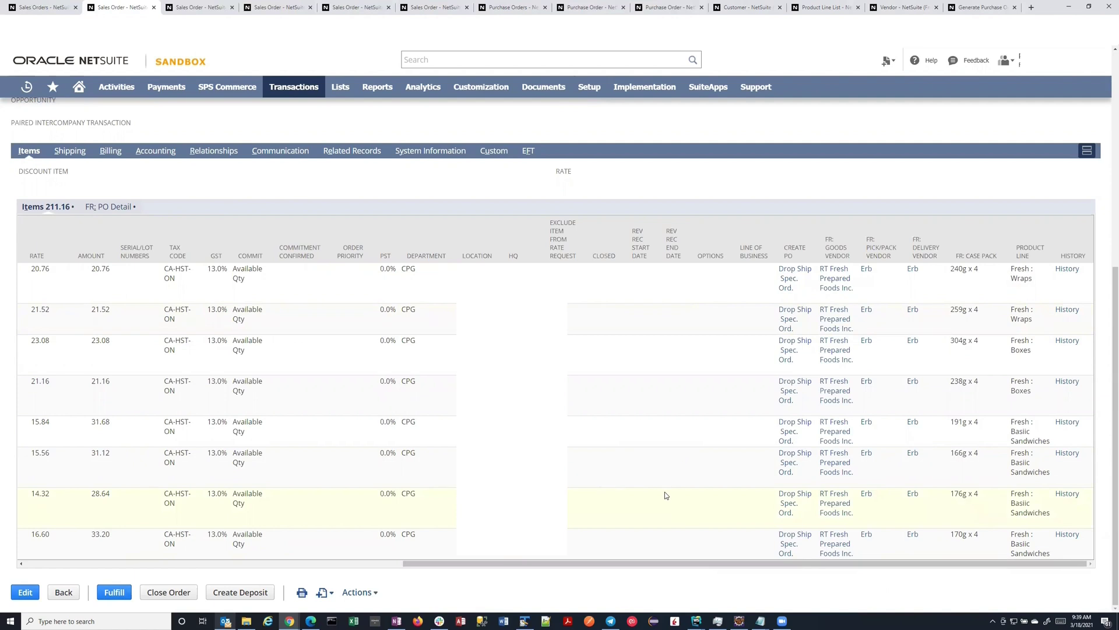
{"action": "left_click", "coordinate": [162, 565]}
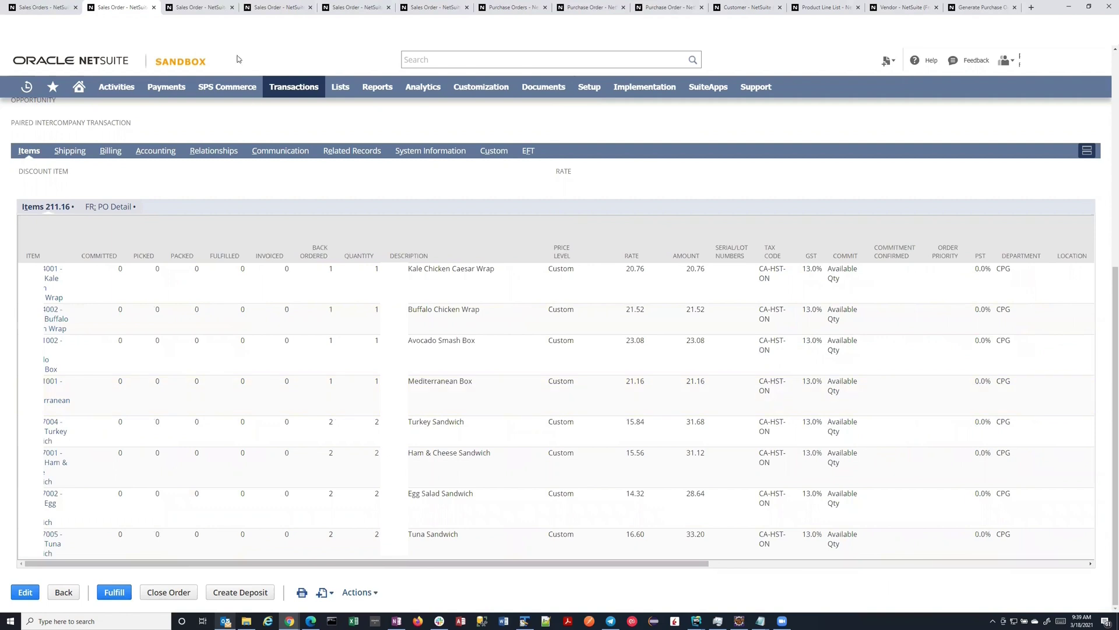
{"action": "left_click", "coordinate": [196, 8]}
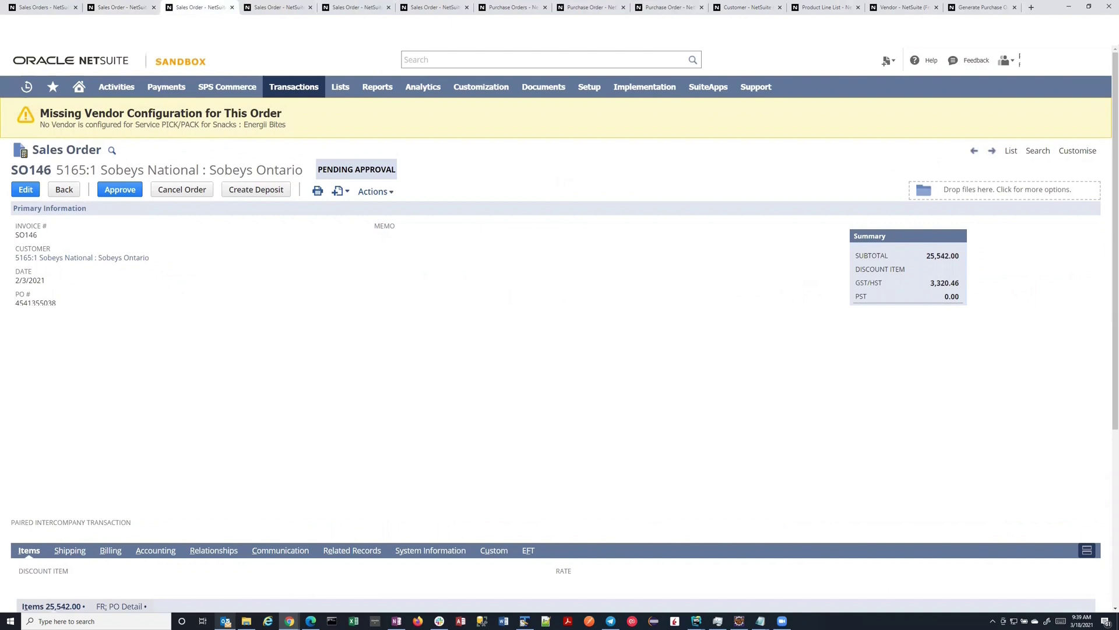
Step: Scroll to SO146's Energii Bites item lines and check their vendor columns
{"action": "scroll", "coordinate": [321, 385], "scroll_direction": "down", "scroll_amount": 3}
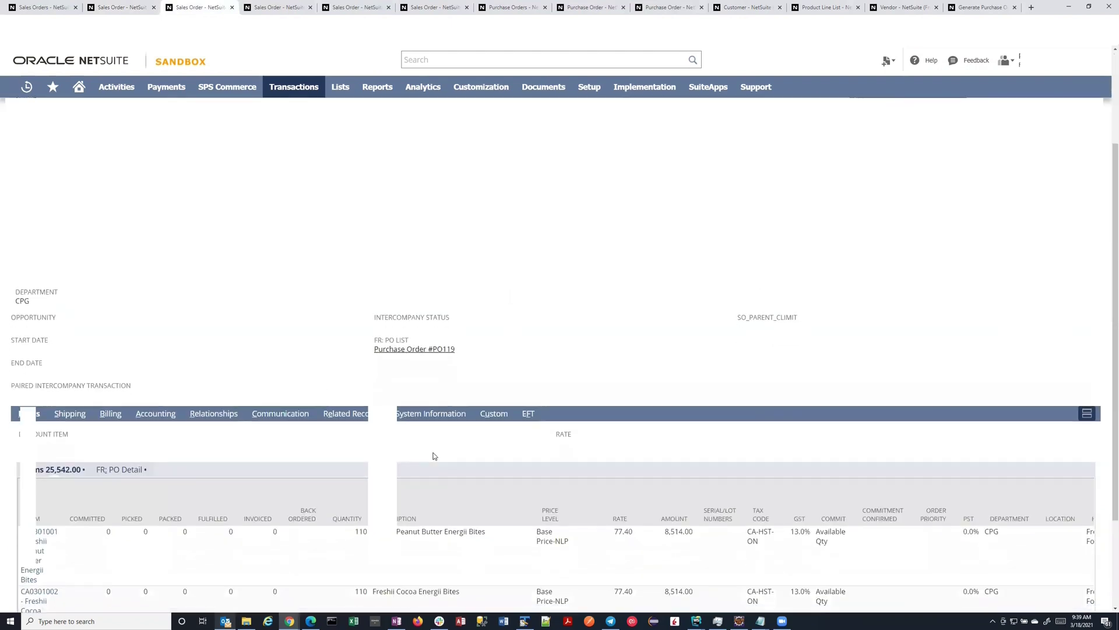
{"action": "scroll", "coordinate": [724, 513], "scroll_direction": "down", "scroll_amount": 2}
{"action": "left_click", "coordinate": [775, 563]}
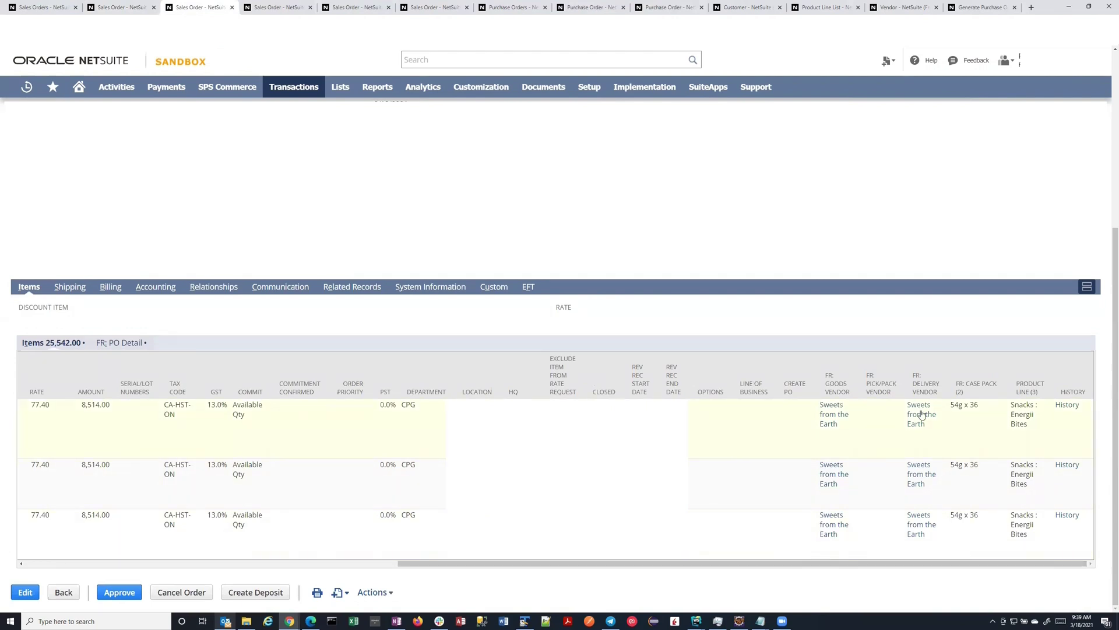
{"action": "scroll", "coordinate": [473, 277], "scroll_direction": "up", "scroll_amount": 5}
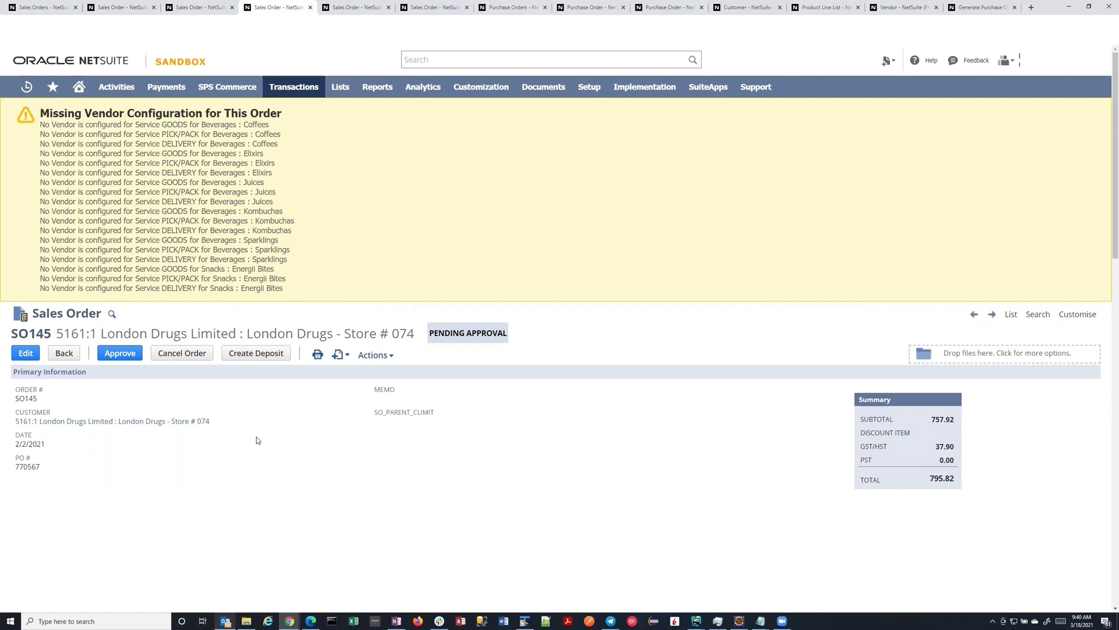
Step: Look over sales order SO154, then jump to the Generate Purchase Orders page
{"action": "key", "text": "ctrl+Tab"}
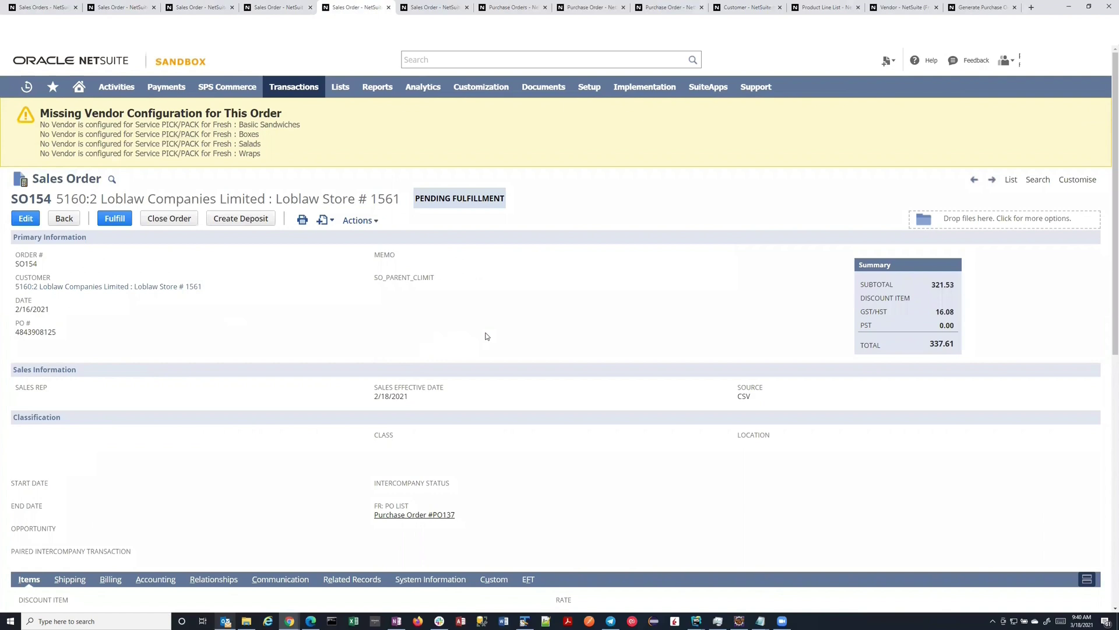
{"action": "key", "text": "ctrl+9"}
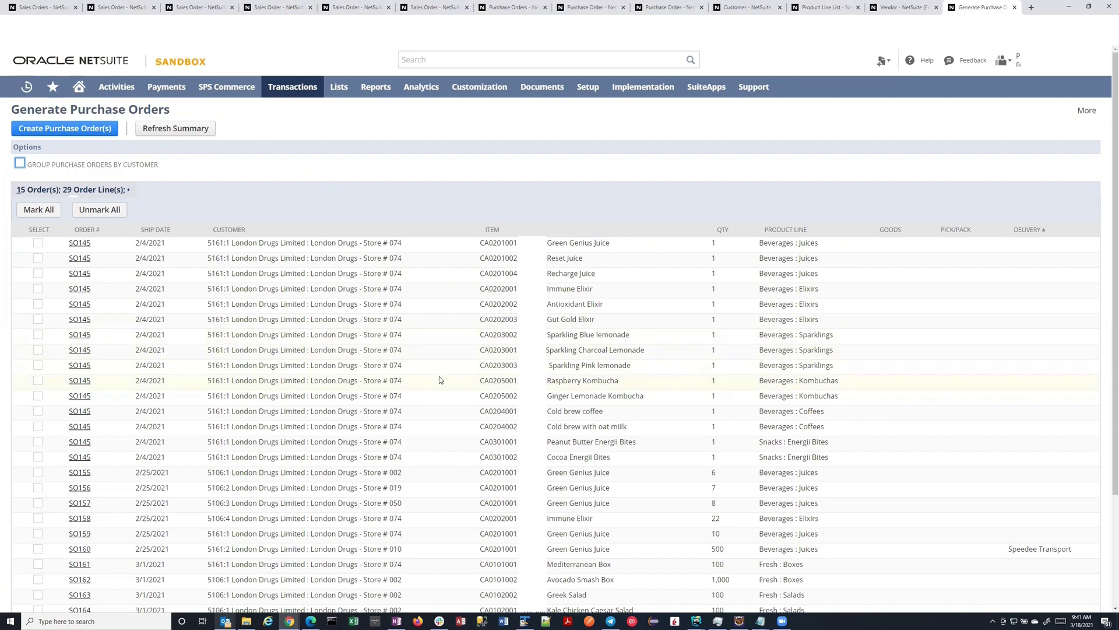
{"action": "scroll", "coordinate": [440, 380], "scroll_direction": "down", "scroll_amount": 3}
{"action": "scroll", "coordinate": [439, 376], "scroll_direction": "up", "scroll_amount": 3}
Step: Select the SO160 Green Genius Juice line and all SO145 lines, then refresh the summary
{"action": "left_click", "coordinate": [38, 548]}
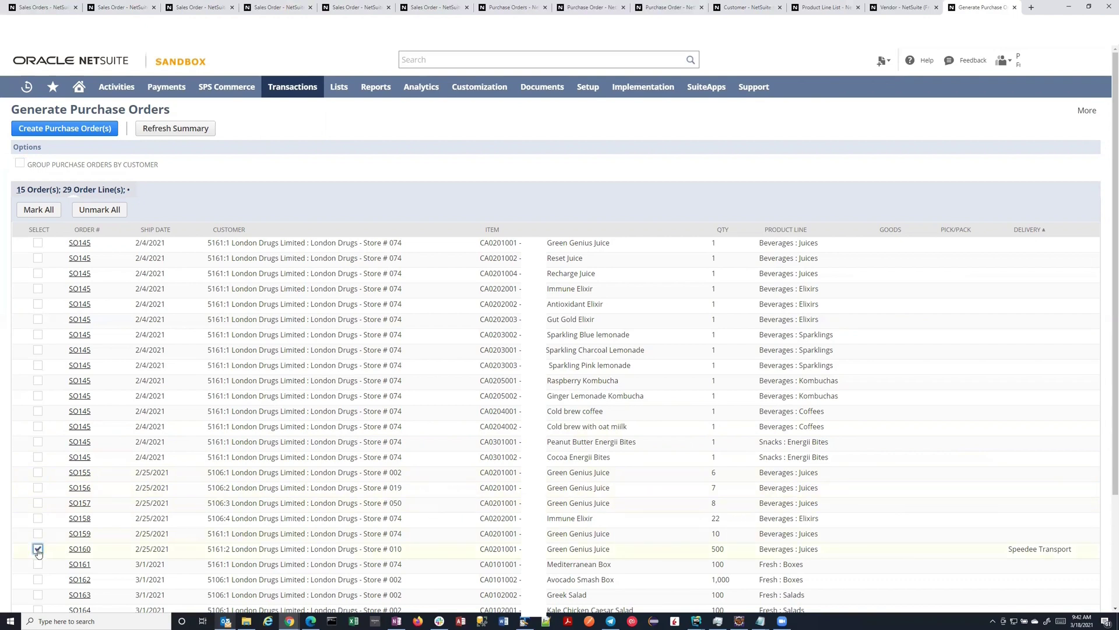
{"action": "left_click", "coordinate": [38, 350]}
{"action": "left_click", "coordinate": [176, 130]}
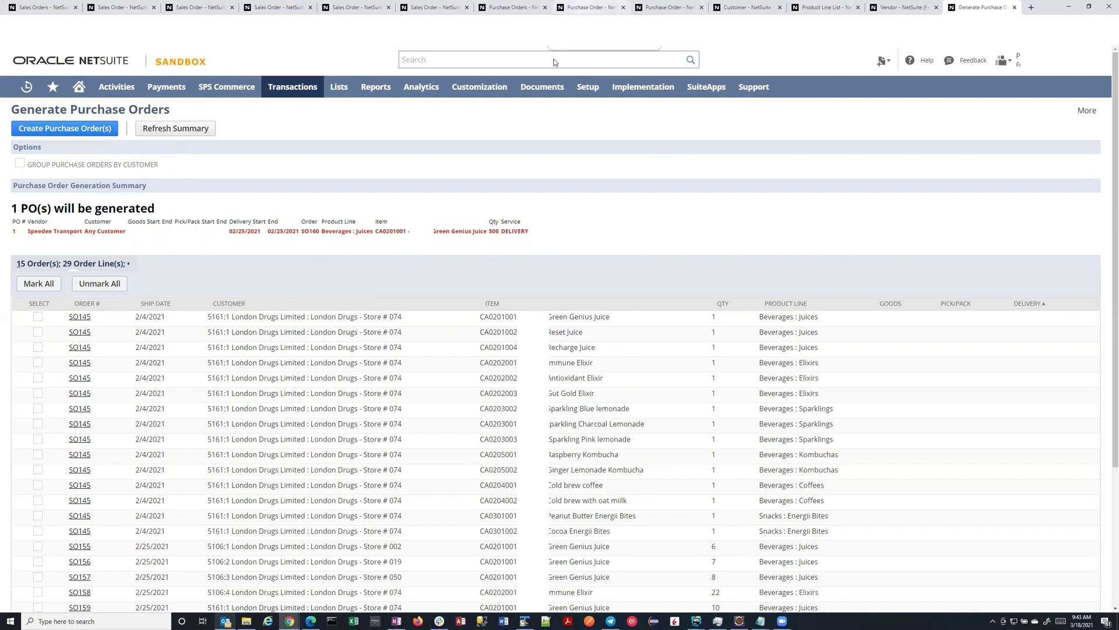
{"action": "left_click", "coordinate": [585, 10]}
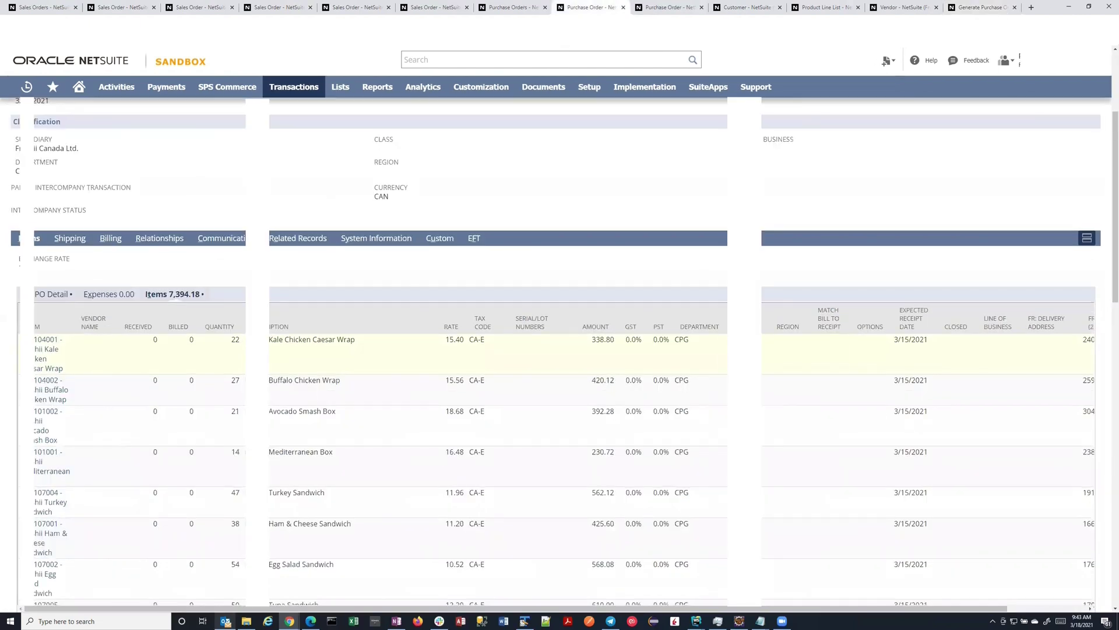
{"action": "scroll", "coordinate": [560, 350], "scroll_direction": "down", "scroll_amount": 4}
{"action": "scroll", "coordinate": [560, 350], "scroll_direction": "down", "scroll_amount": 15}
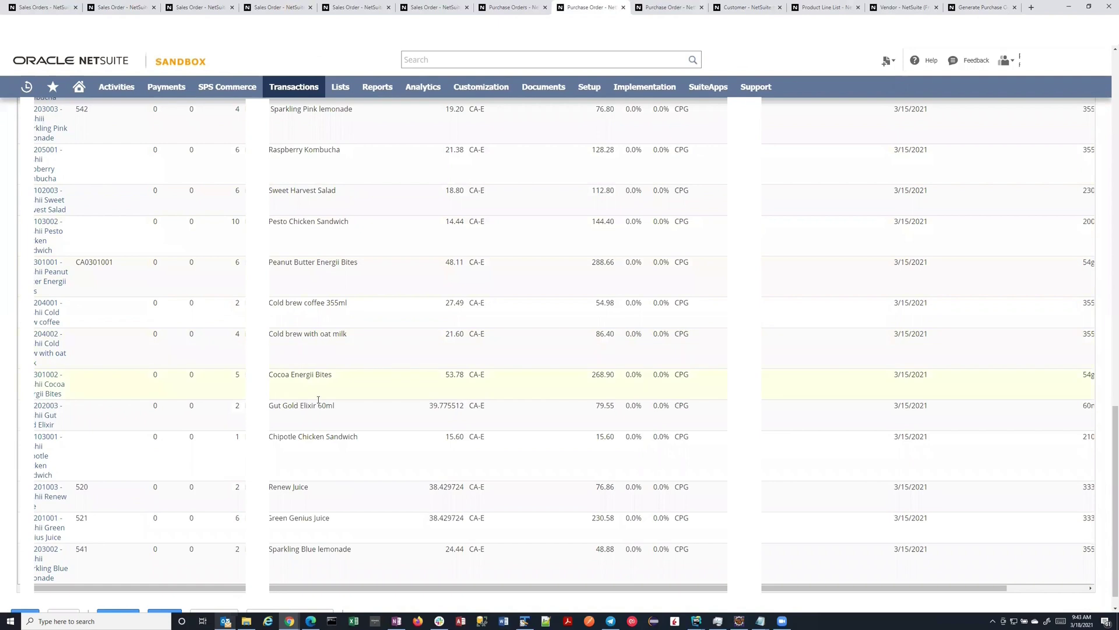
{"action": "scroll", "coordinate": [301, 365], "scroll_direction": "up", "scroll_amount": 8}
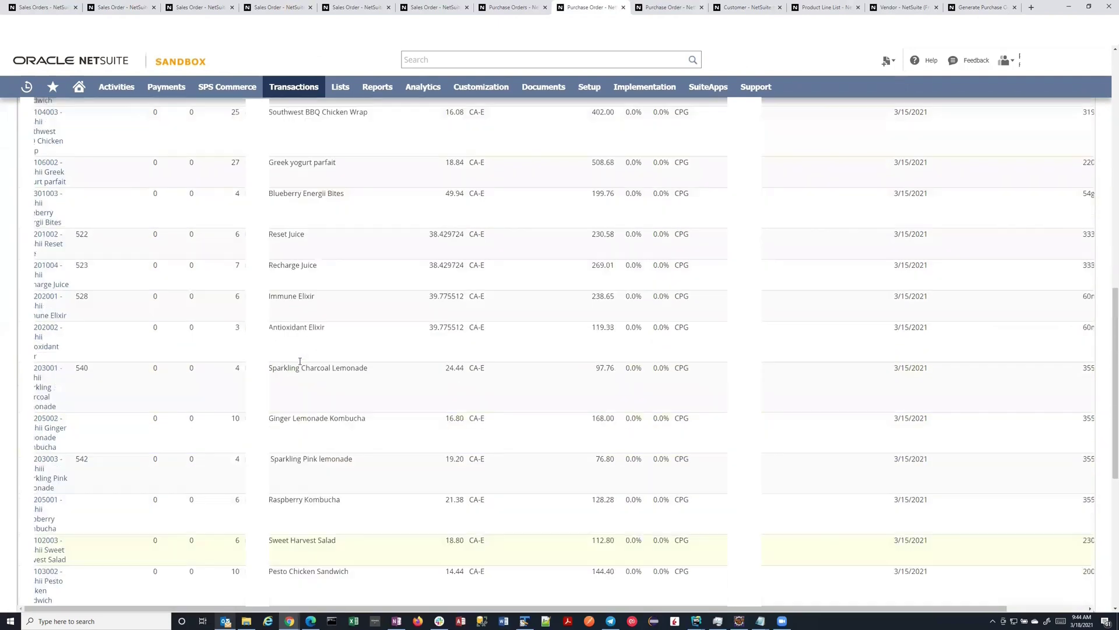
{"action": "scroll", "coordinate": [175, 286], "scroll_direction": "up", "scroll_amount": 3}
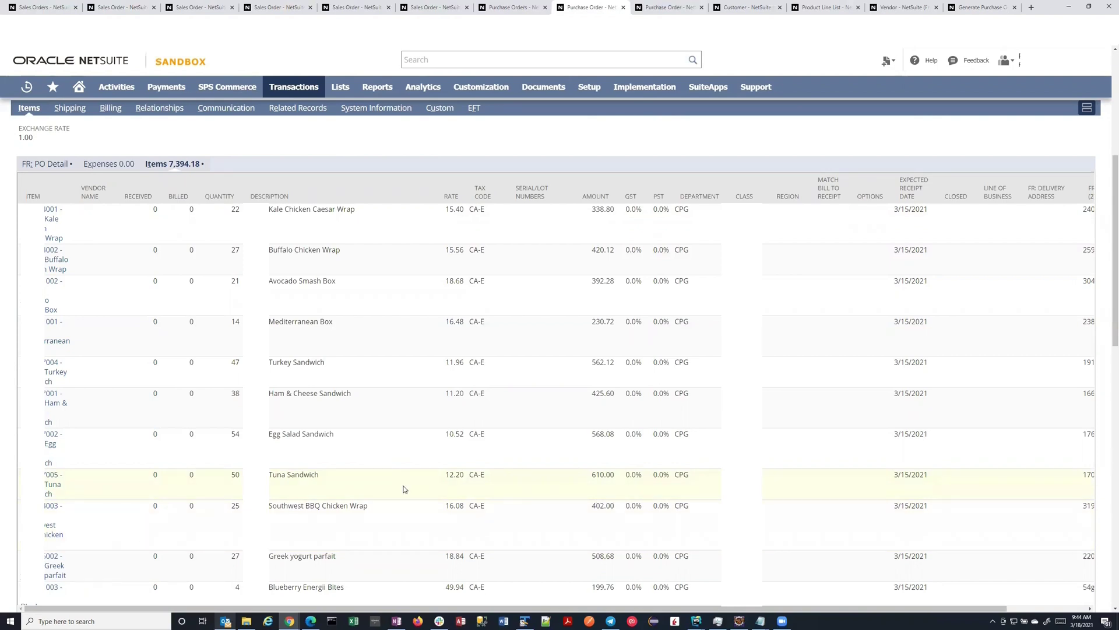
{"action": "left_click", "coordinate": [1053, 609]}
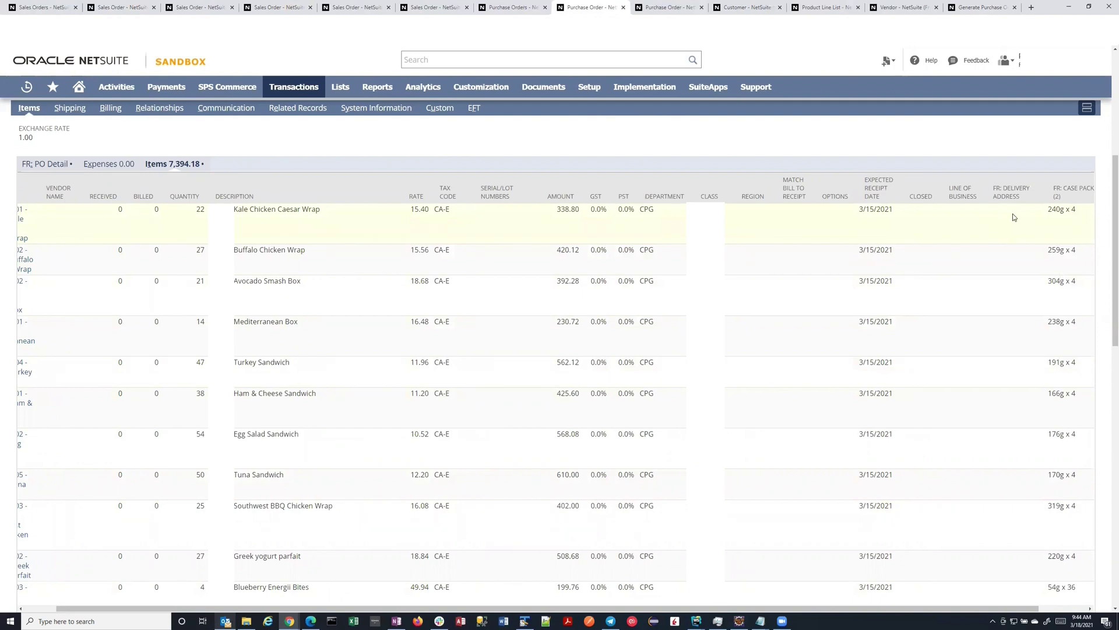
{"action": "scroll", "coordinate": [997, 328], "scroll_direction": "down", "scroll_amount": 15}
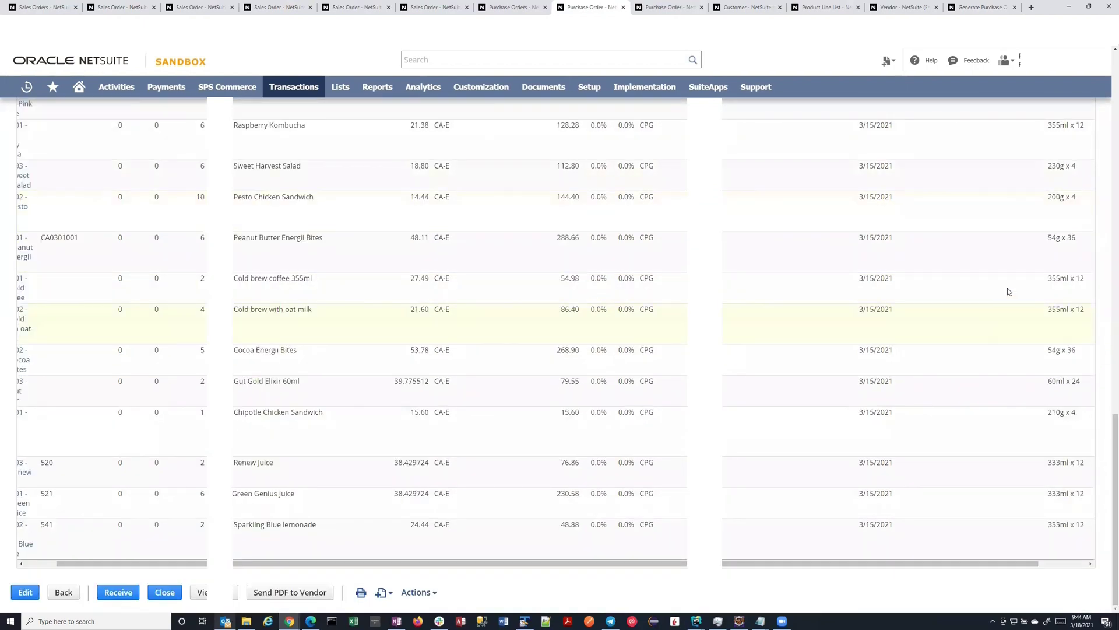
{"action": "scroll", "coordinate": [233, 341], "scroll_direction": "up", "scroll_amount": 10}
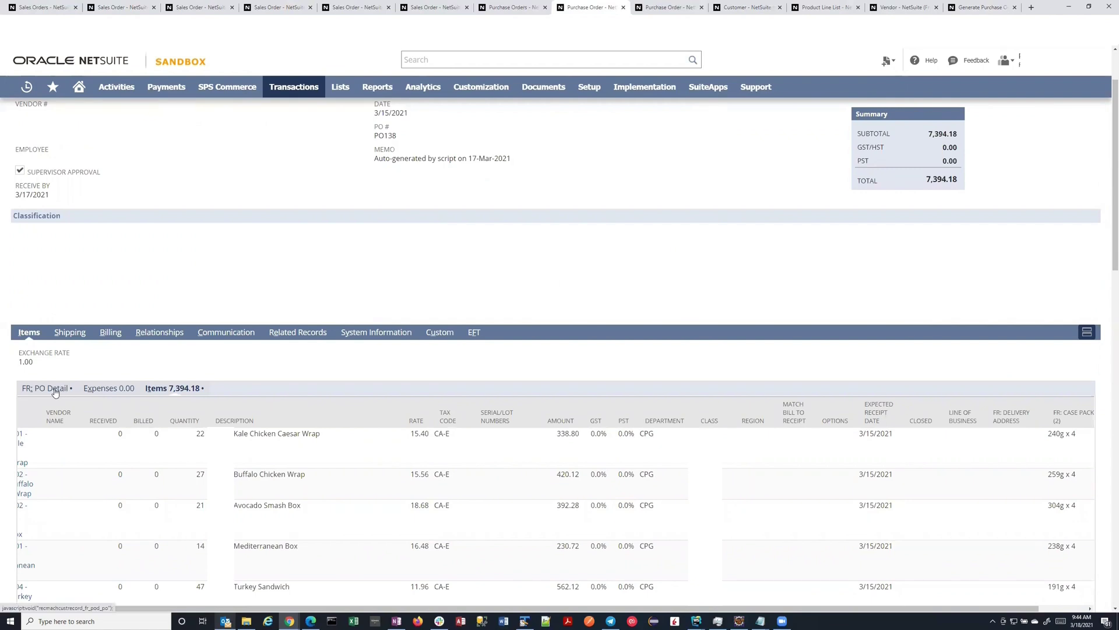
Step: Show PO138's FR: PO Detail lines linking items to SO186 and SO187 for pickup
{"action": "left_click", "coordinate": [56, 392]}
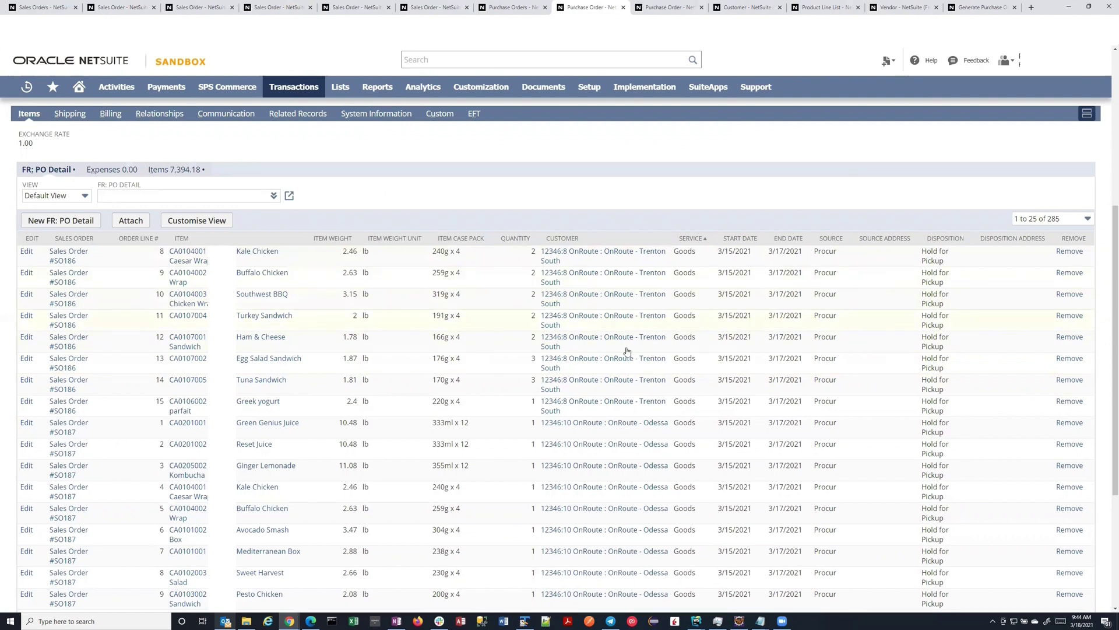
{"action": "scroll", "coordinate": [719, 432], "scroll_direction": "up", "scroll_amount": 1}
{"action": "scroll", "coordinate": [719, 433], "scroll_direction": "up", "scroll_amount": 1}
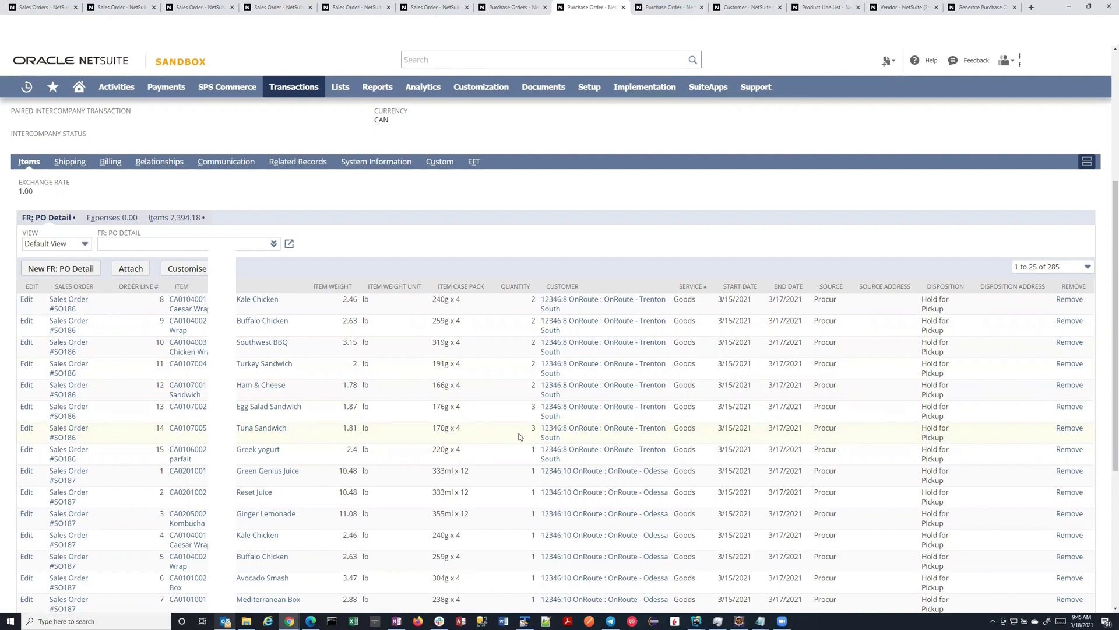
Step: Review the next purchase order's (447.45) item lines and its SO153 FR: PO Detail lines
{"action": "key", "text": "ctrl+Tab"}
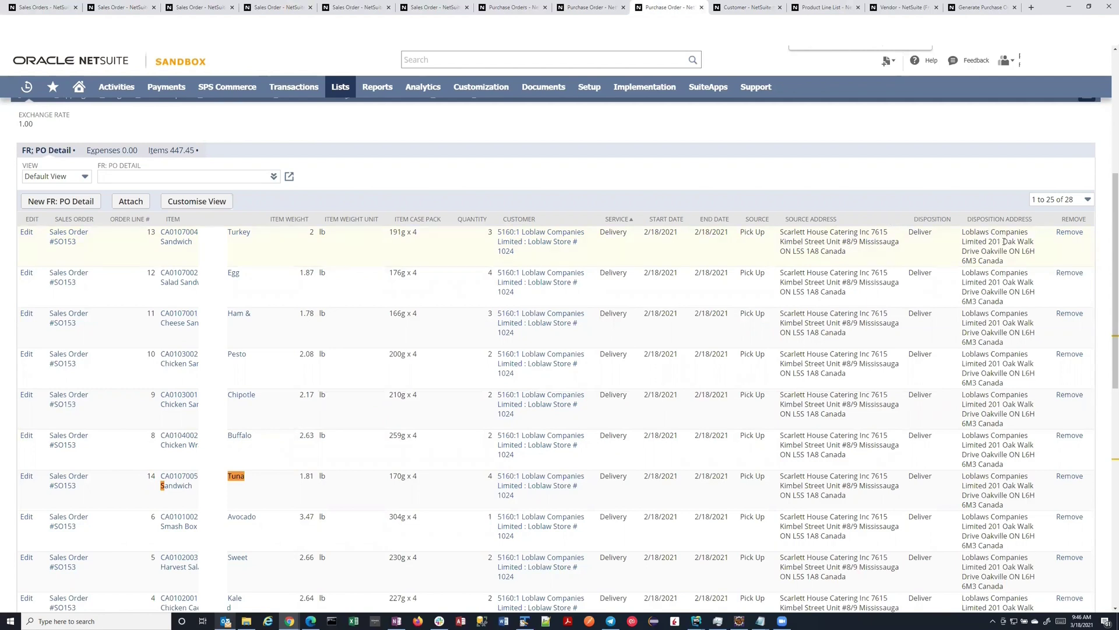
{"action": "left_click", "coordinate": [162, 151]}
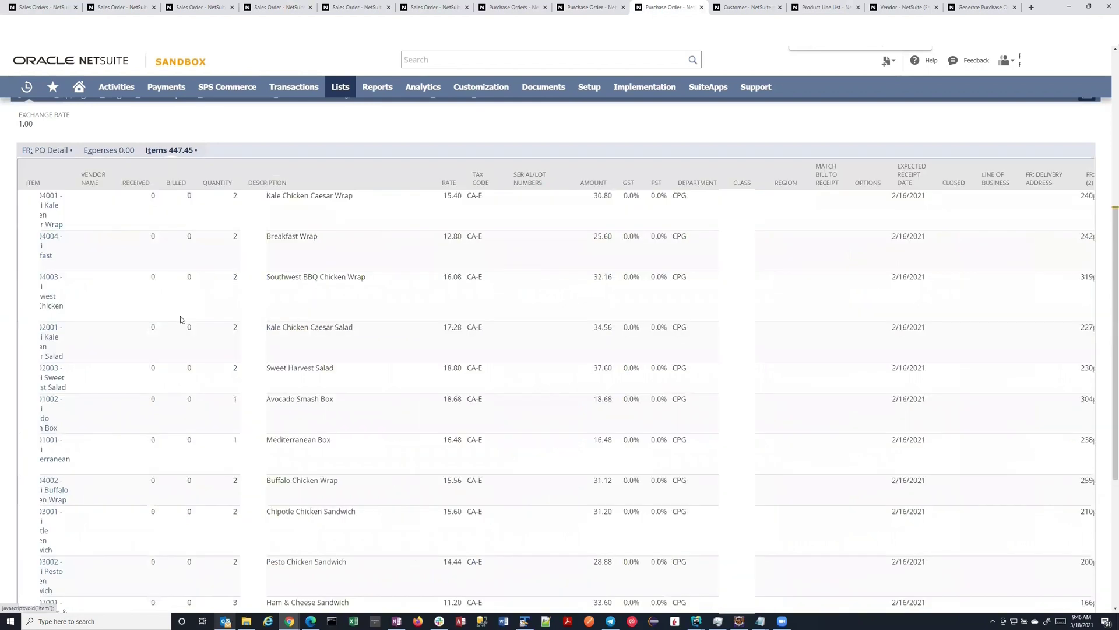
{"action": "scroll", "coordinate": [181, 320], "scroll_direction": "down", "scroll_amount": 5}
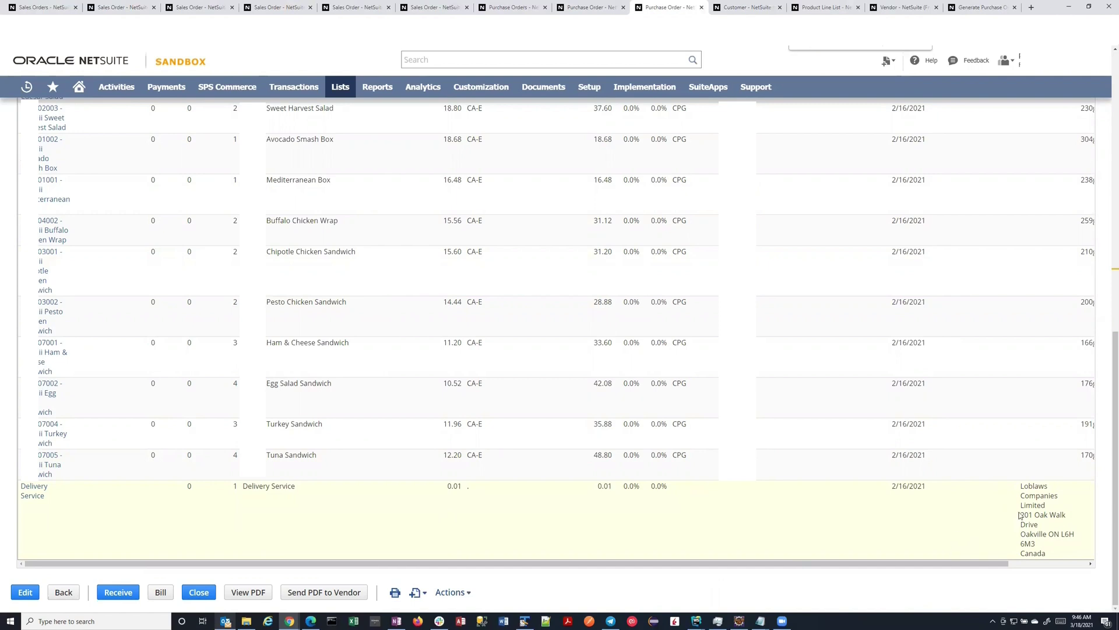
{"action": "scroll", "coordinate": [233, 379], "scroll_direction": "up", "scroll_amount": 8}
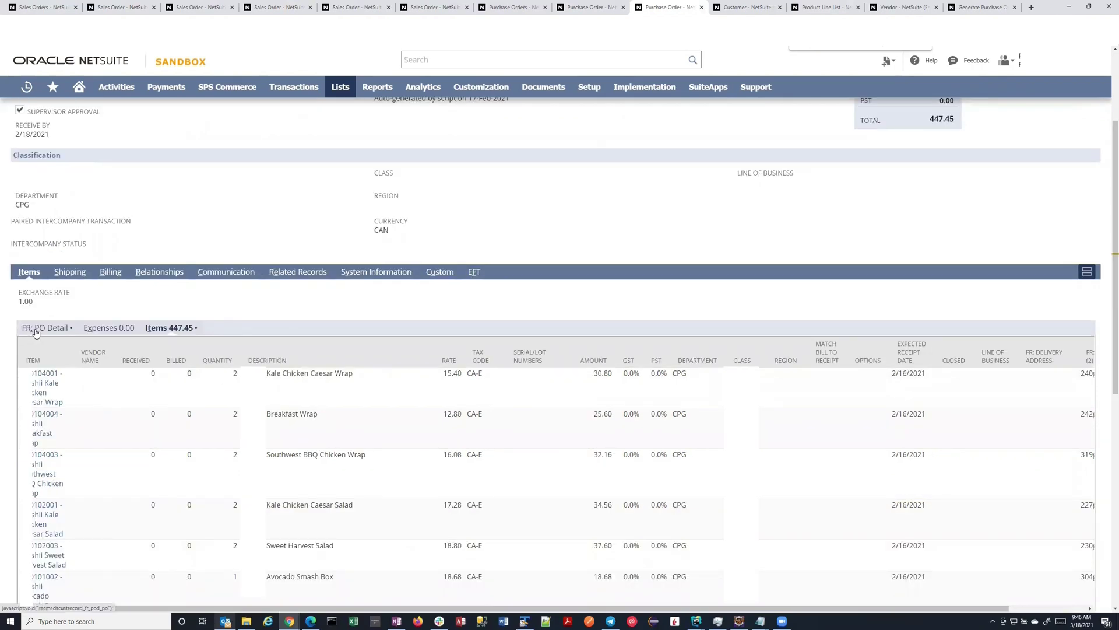
{"action": "left_click", "coordinate": [37, 328]}
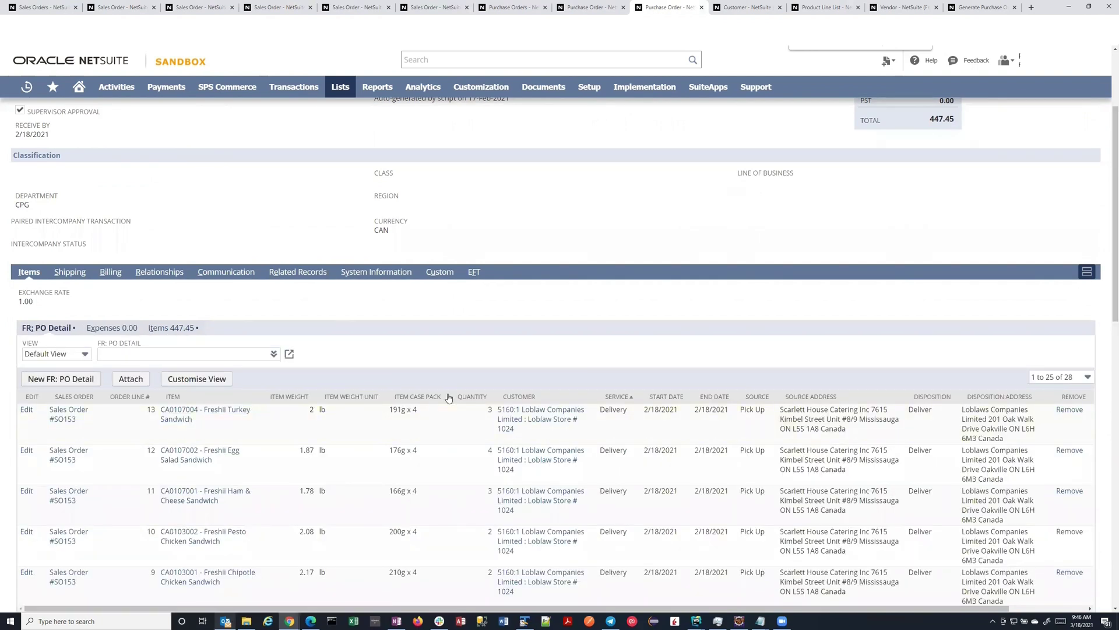
{"action": "scroll", "coordinate": [467, 430], "scroll_direction": "down", "scroll_amount": 2}
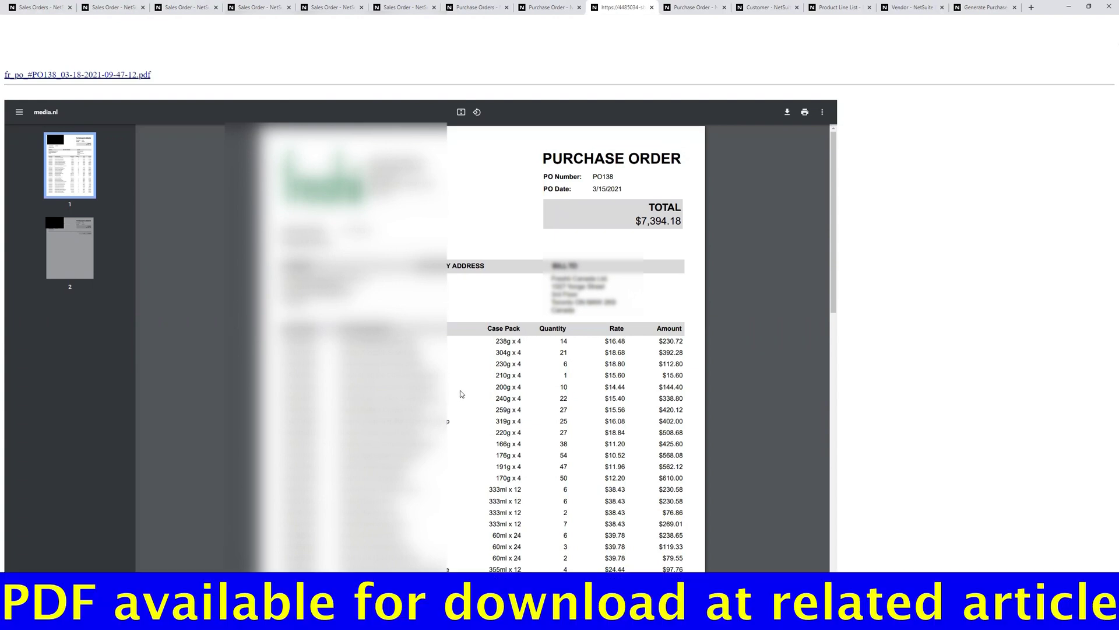
Step: Scroll through both pages of the PO138 PDF totalling $7,394.18
{"action": "scroll", "coordinate": [577, 350], "scroll_direction": "down", "scroll_amount": 12}
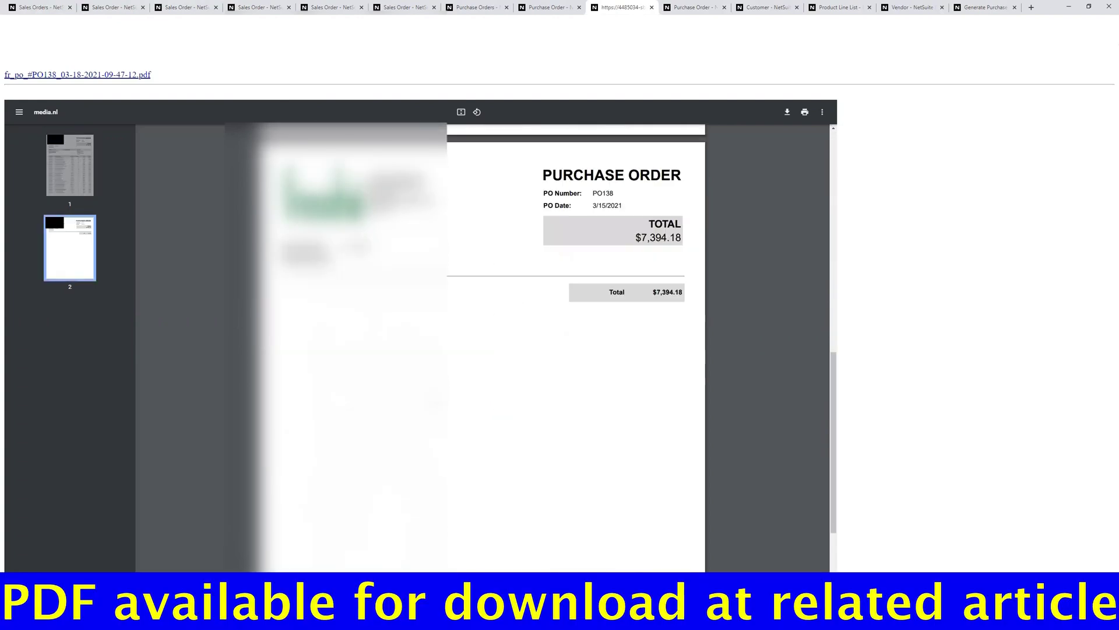
{"action": "scroll", "coordinate": [577, 349], "scroll_direction": "up", "scroll_amount": 6}
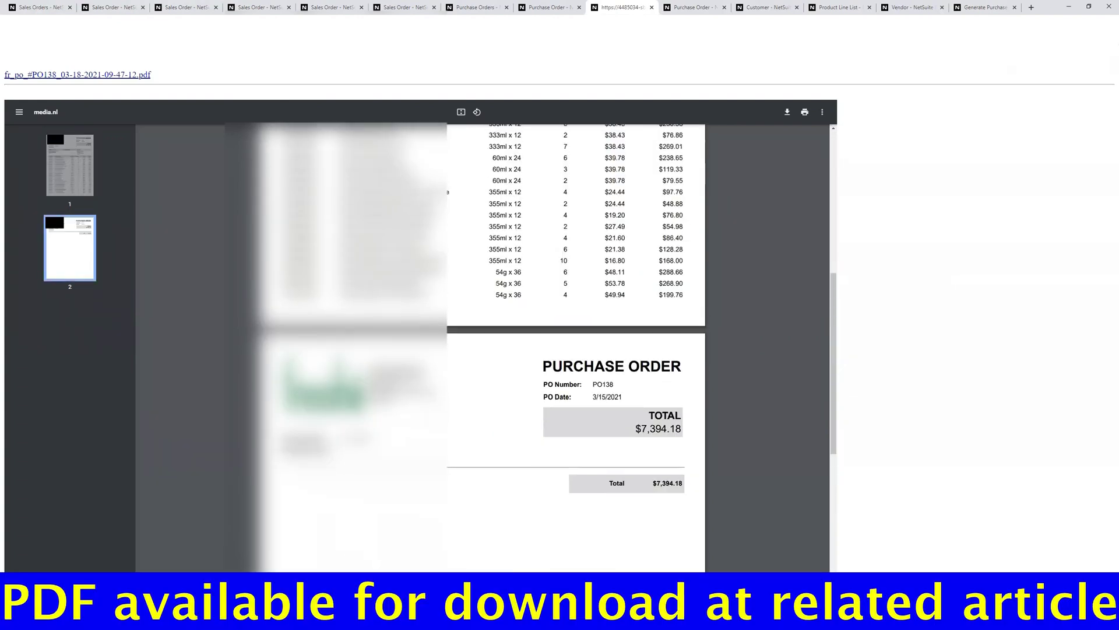
{"action": "scroll", "coordinate": [457, 367], "scroll_direction": "up", "scroll_amount": 3}
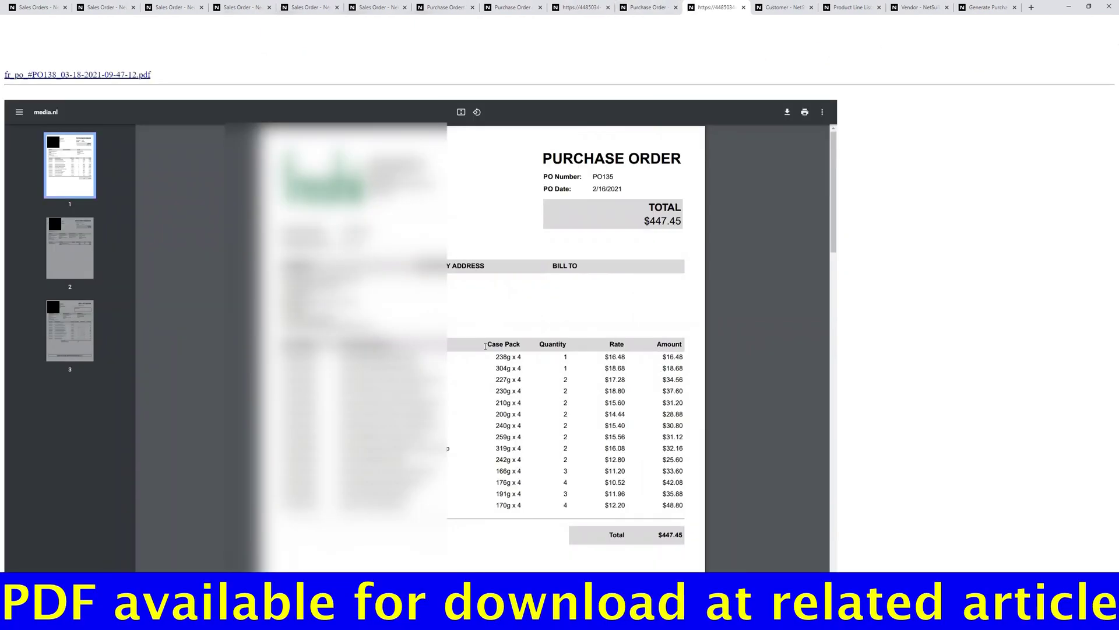
Step: Scroll through the PO135 PDF's Purchase Order, Delivery Request and Bill of Lading (32 units, 72.25 lbs) pages
{"action": "scroll", "coordinate": [480, 349], "scroll_direction": "down", "scroll_amount": 5}
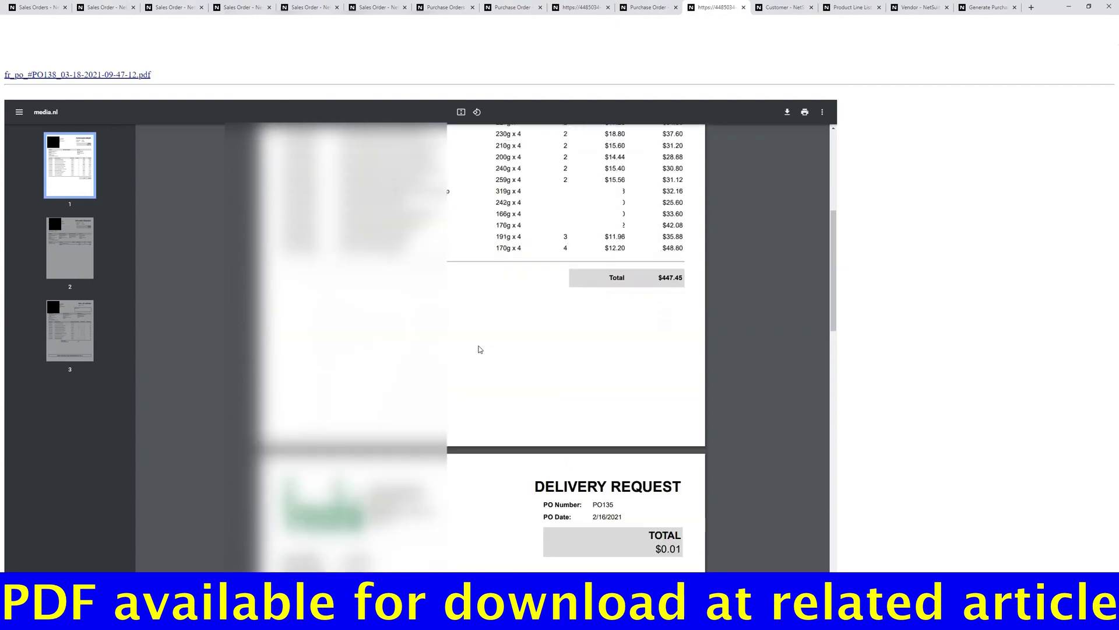
{"action": "scroll", "coordinate": [480, 349], "scroll_direction": "down", "scroll_amount": 4}
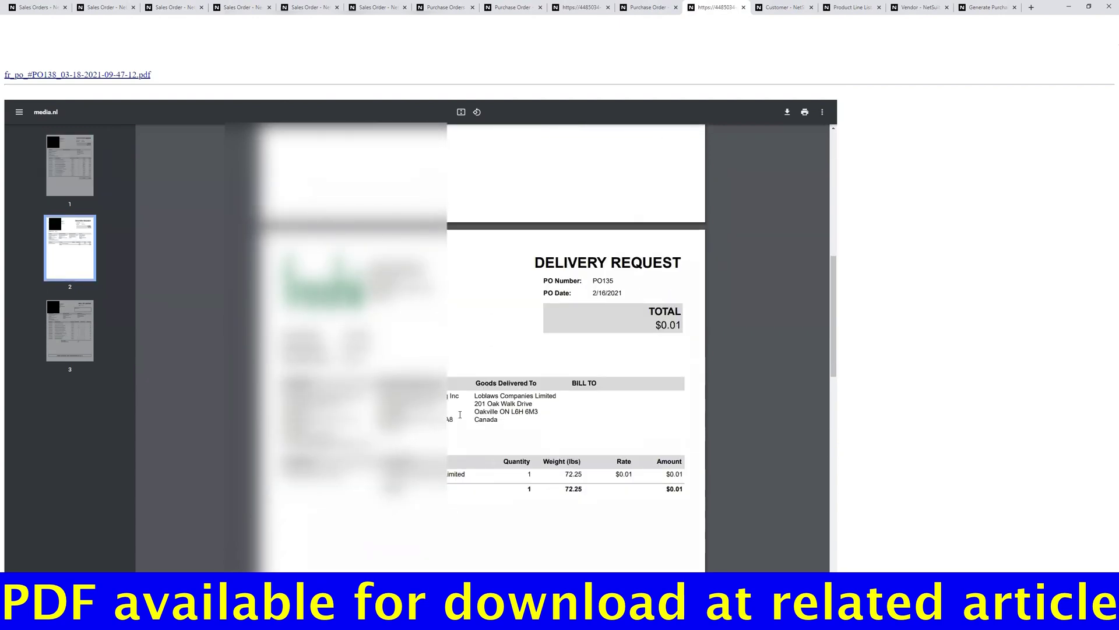
{"action": "scroll", "coordinate": [460, 415], "scroll_direction": "up", "scroll_amount": 9}
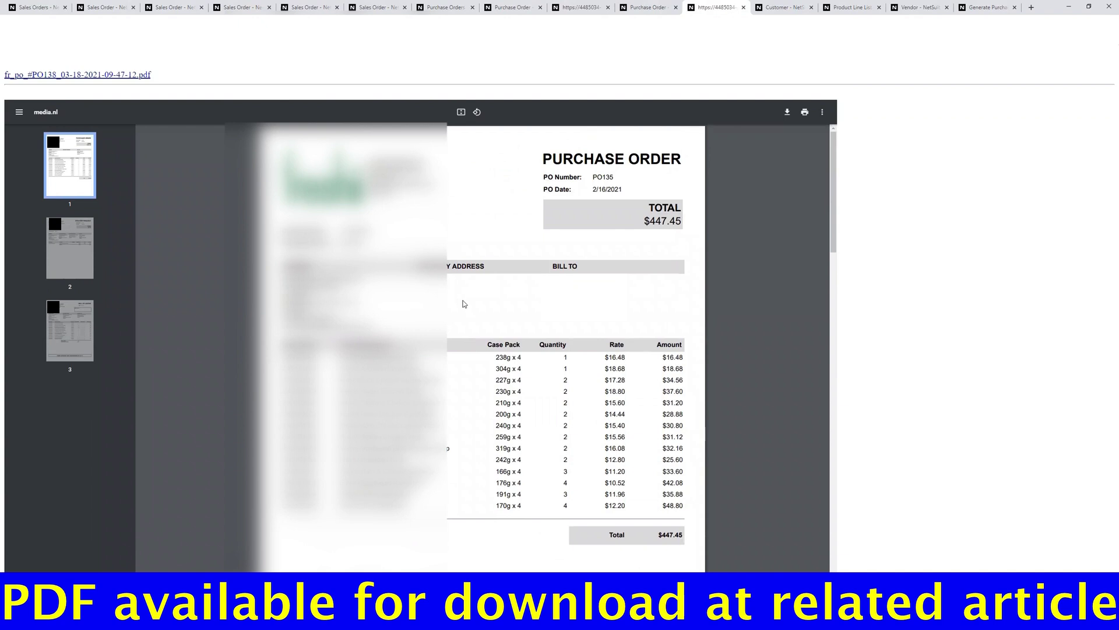
{"action": "scroll", "coordinate": [464, 304], "scroll_direction": "down", "scroll_amount": 12}
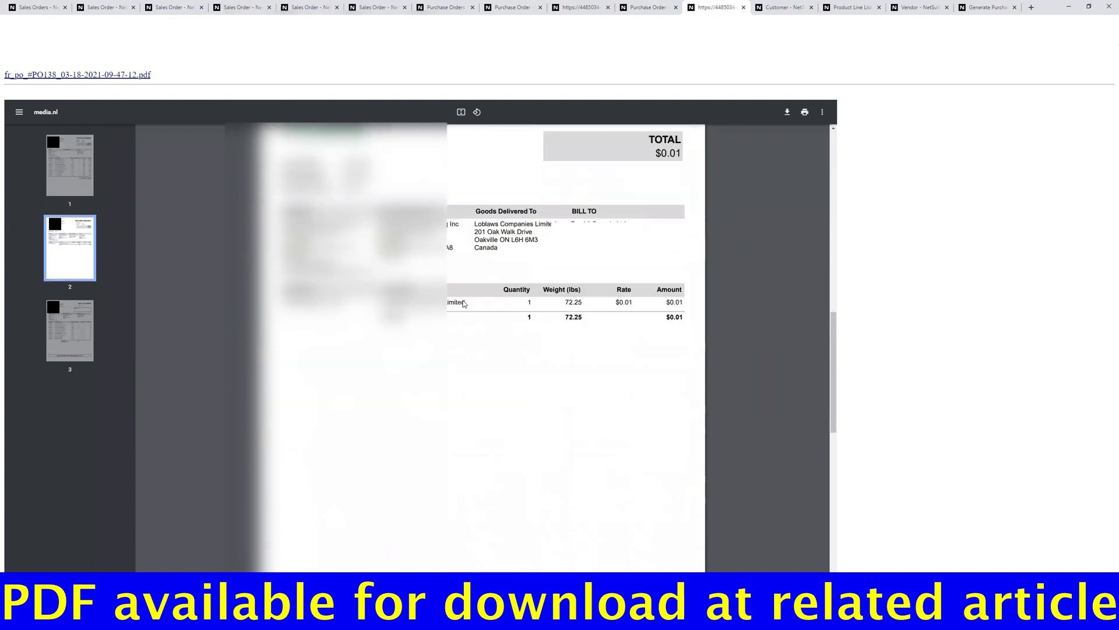
{"action": "scroll", "coordinate": [464, 303], "scroll_direction": "down", "scroll_amount": 10}
{"action": "scroll", "coordinate": [479, 328], "scroll_direction": "up", "scroll_amount": 1}
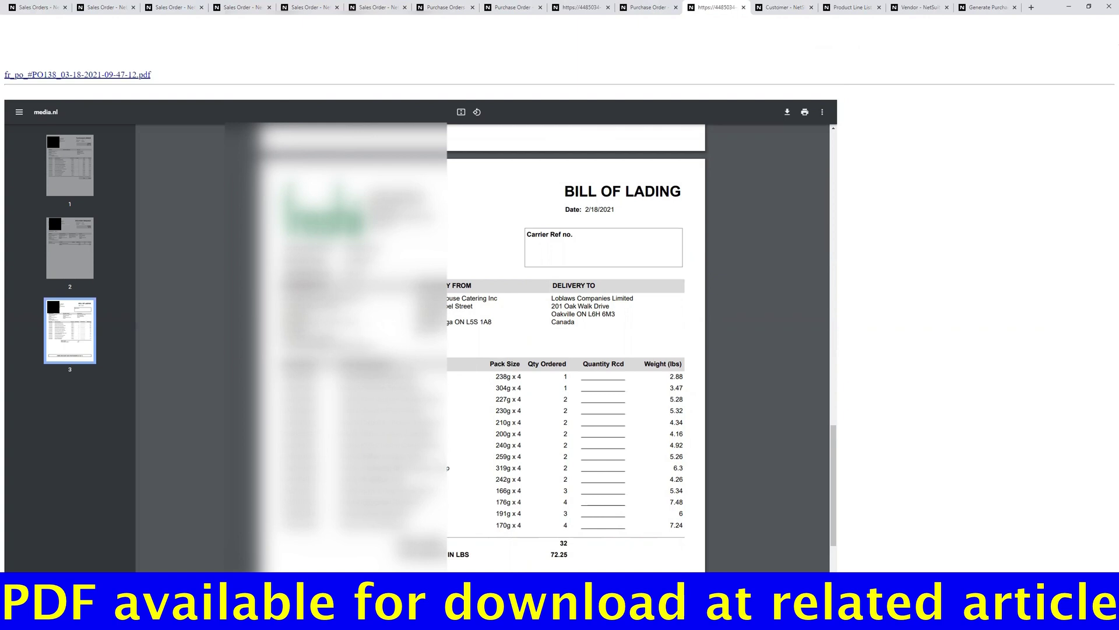
{"action": "scroll", "coordinate": [505, 381], "scroll_direction": "up", "scroll_amount": 10}
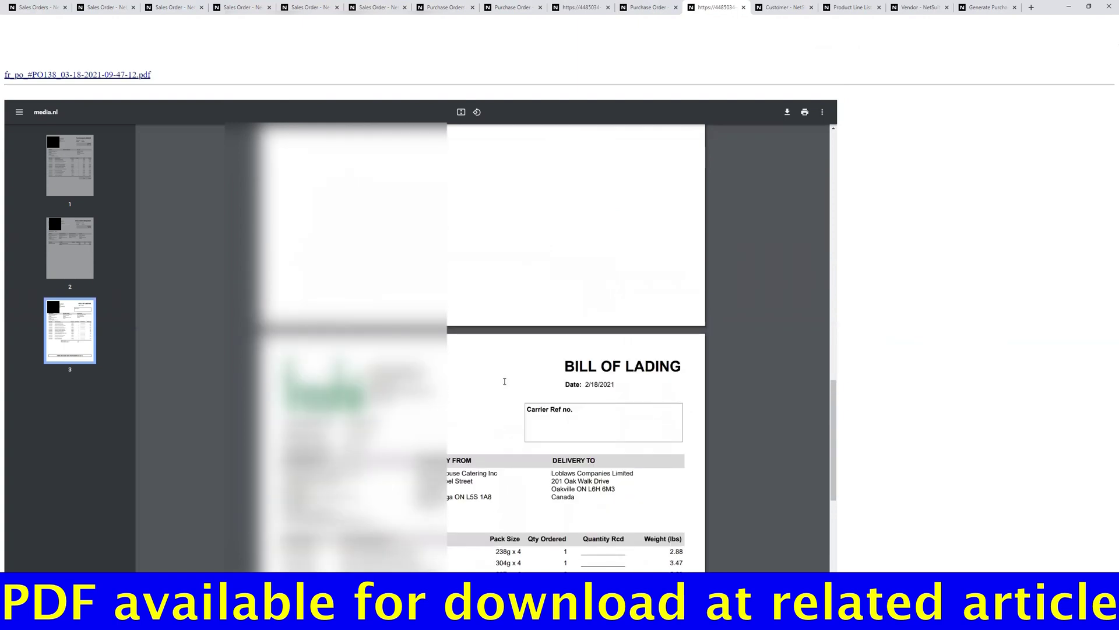
{"action": "scroll", "coordinate": [505, 382], "scroll_direction": "up", "scroll_amount": 10}
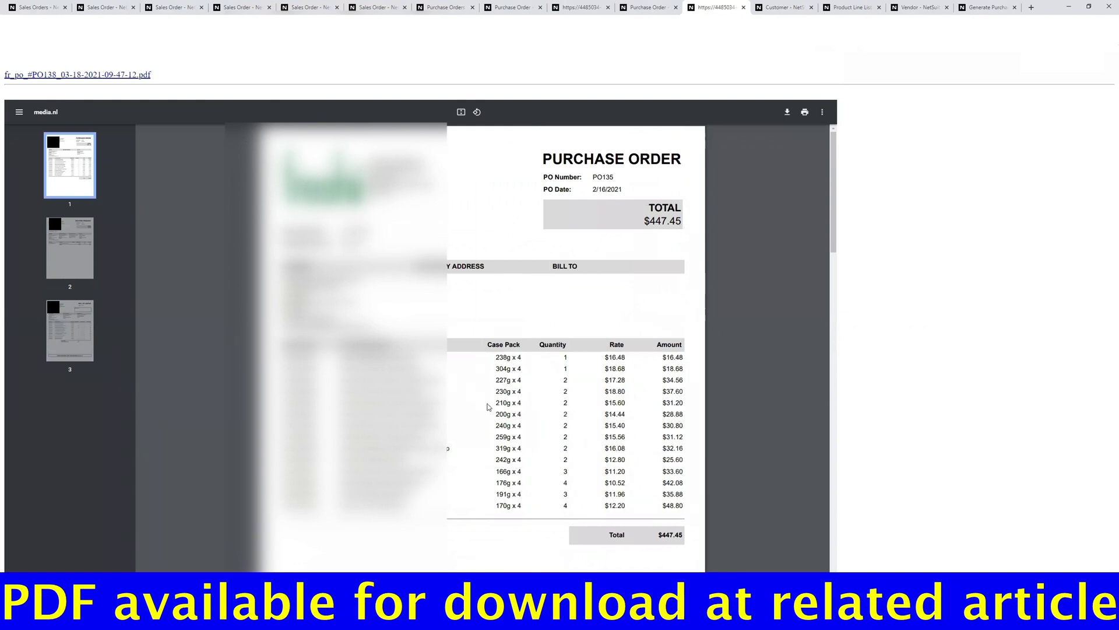
{"action": "scroll", "coordinate": [489, 406], "scroll_direction": "down", "scroll_amount": 10}
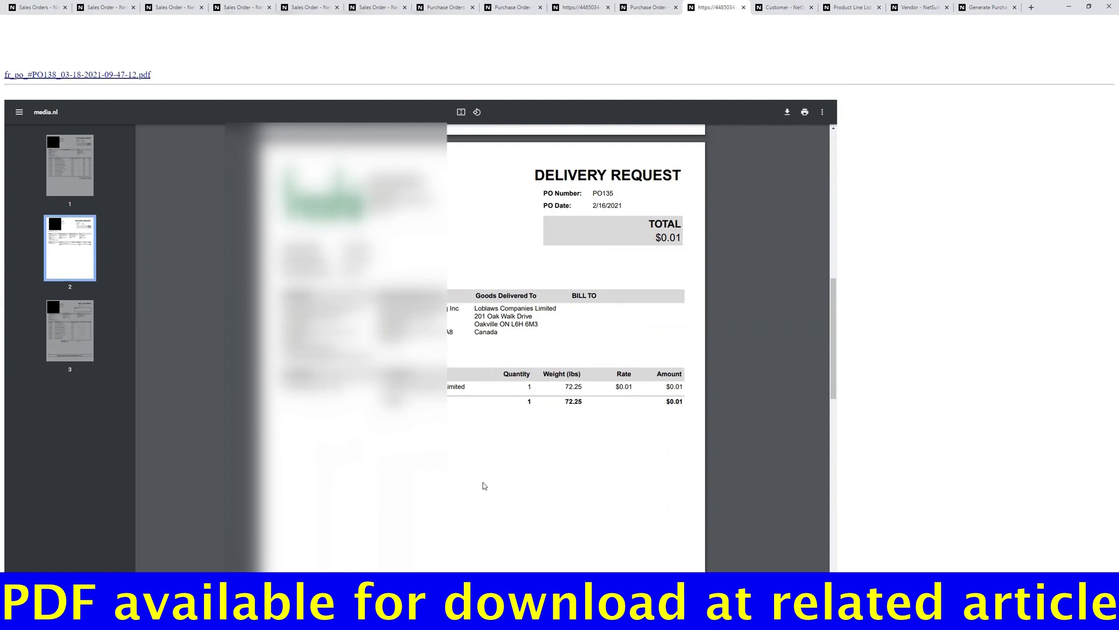
{"action": "scroll", "coordinate": [483, 486], "scroll_direction": "down", "scroll_amount": 10}
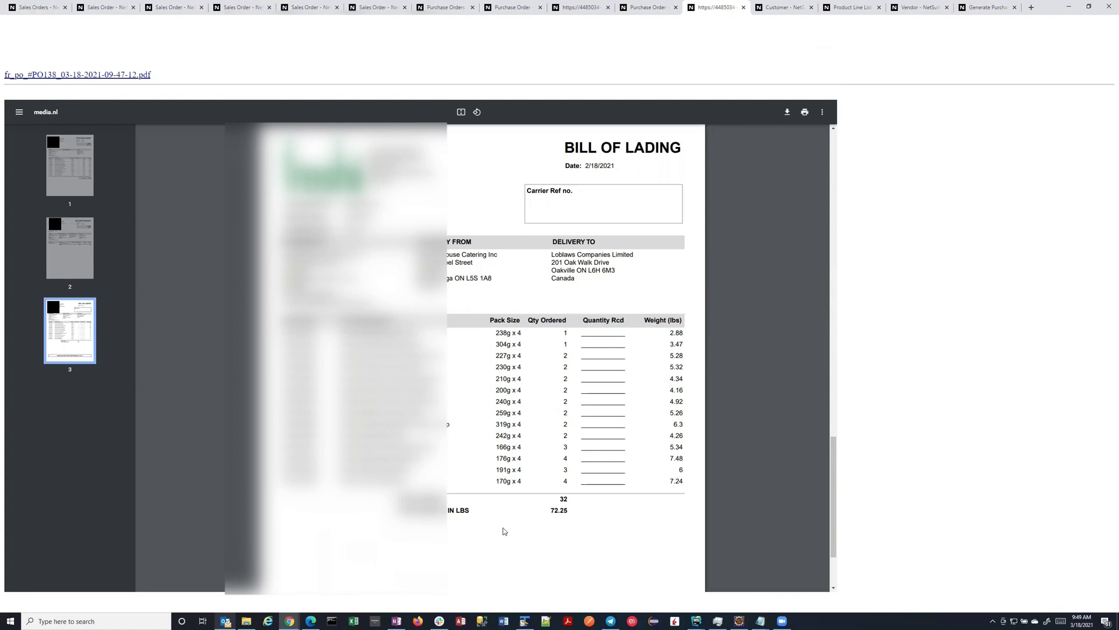
{"action": "scroll", "coordinate": [482, 555], "scroll_direction": "down", "scroll_amount": 2}
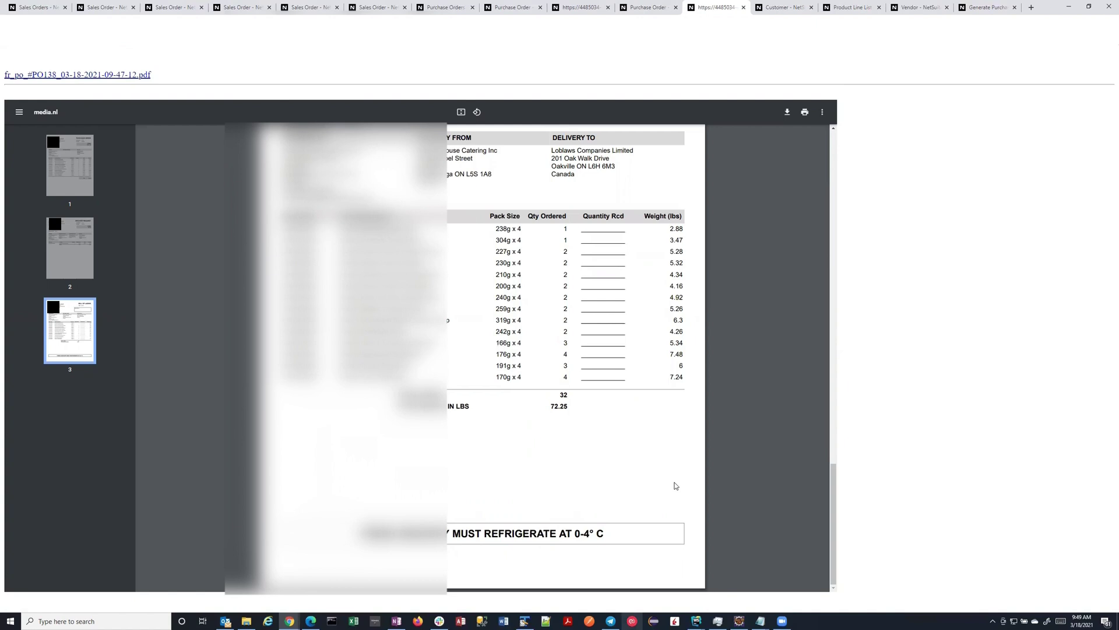
{"action": "scroll", "coordinate": [663, 448], "scroll_direction": "up", "scroll_amount": 2}
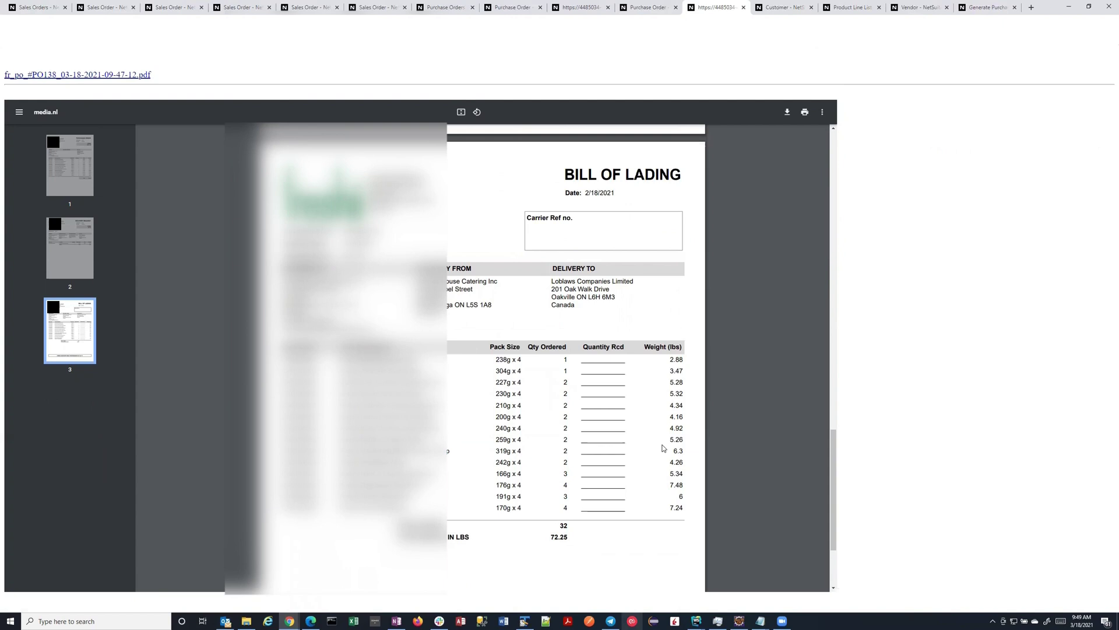